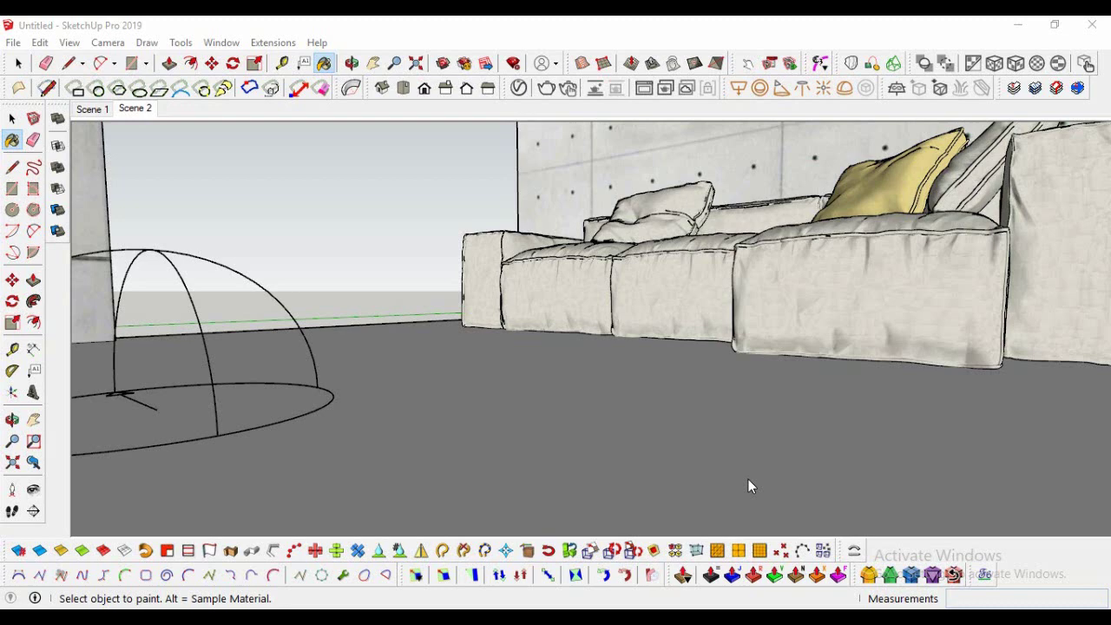
- Orbit the living-room sofa scene, then switch to the Google search page in the browser
left_click(12, 420)
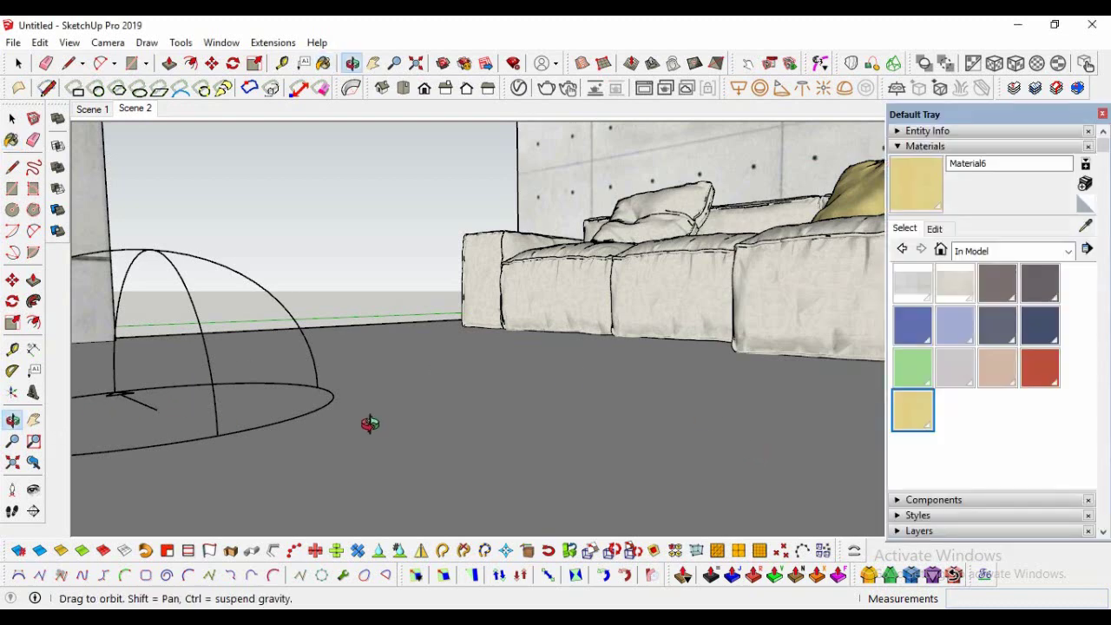
left_click_drag(369, 422, 223, 363)
left_click(10, 121)
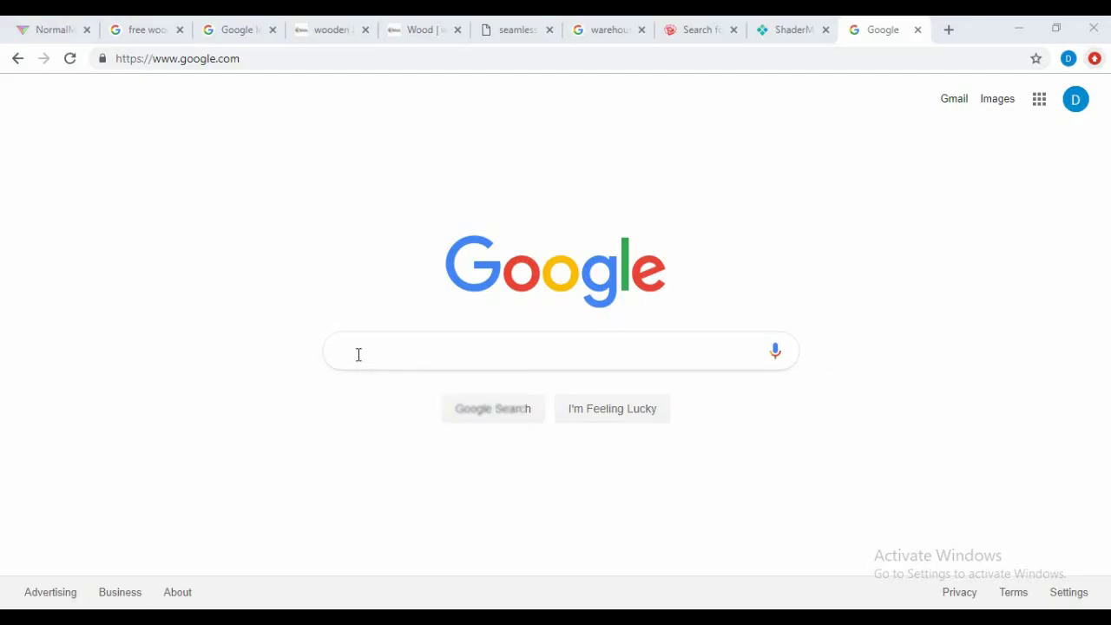
left_click(359, 354)
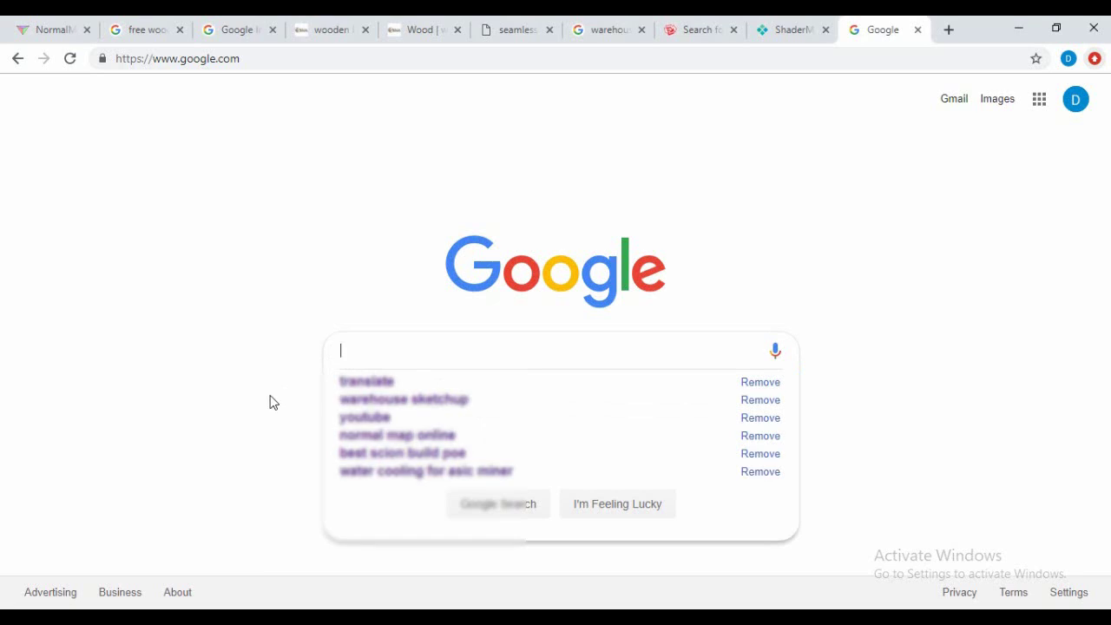
- Search Google for 'free normal map generator' and open the NormalMap-Online result in a new tab
type("fr")
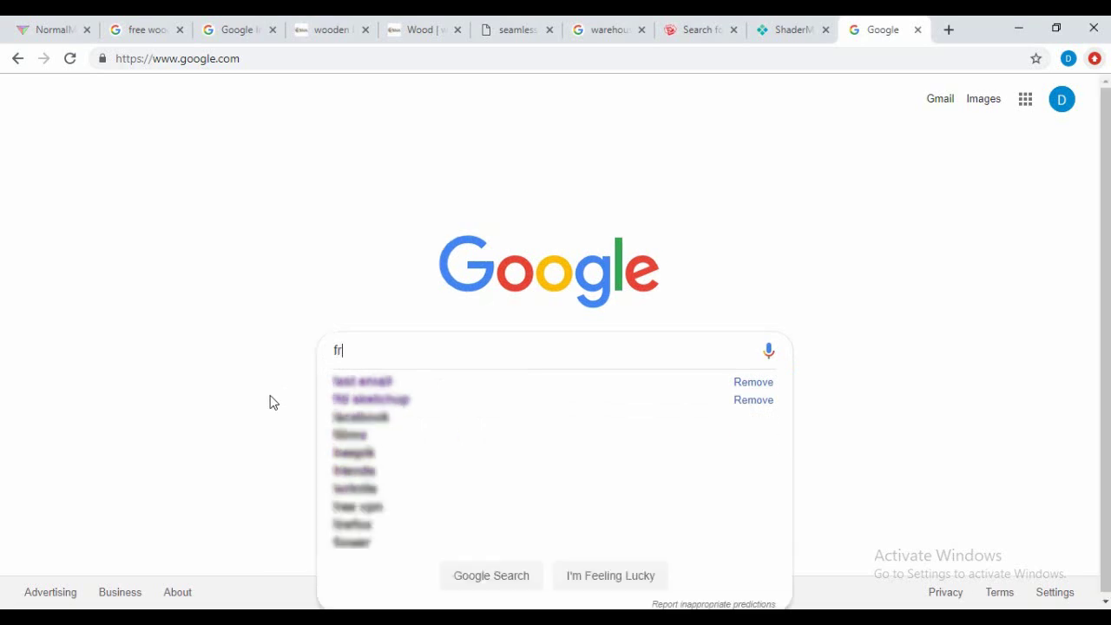
type("ee")
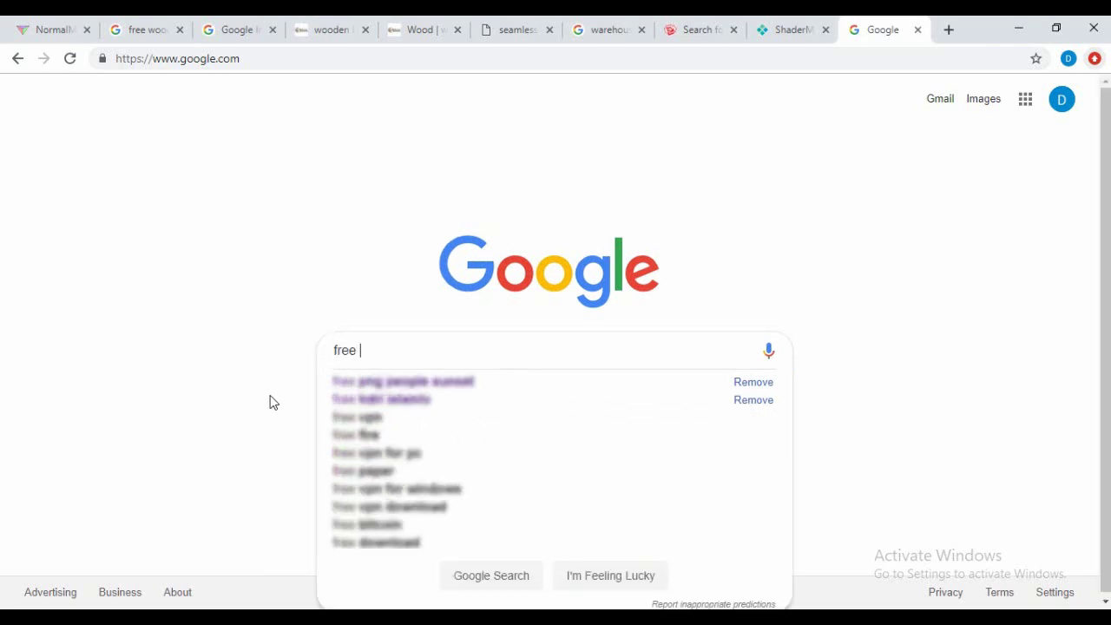
type(" norma")
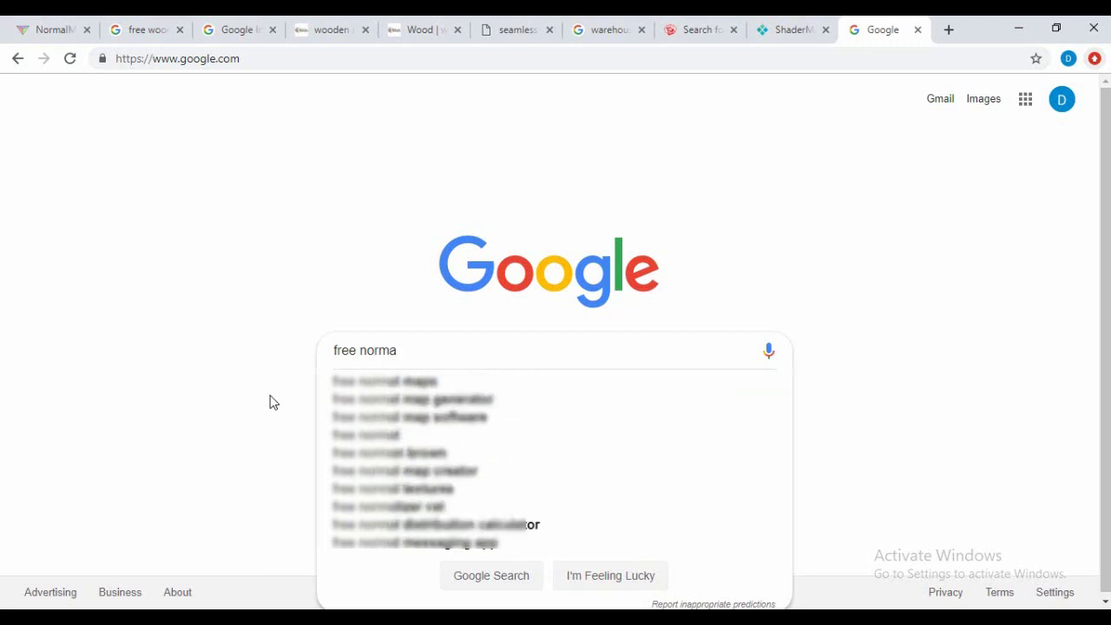
left_click(360, 399)
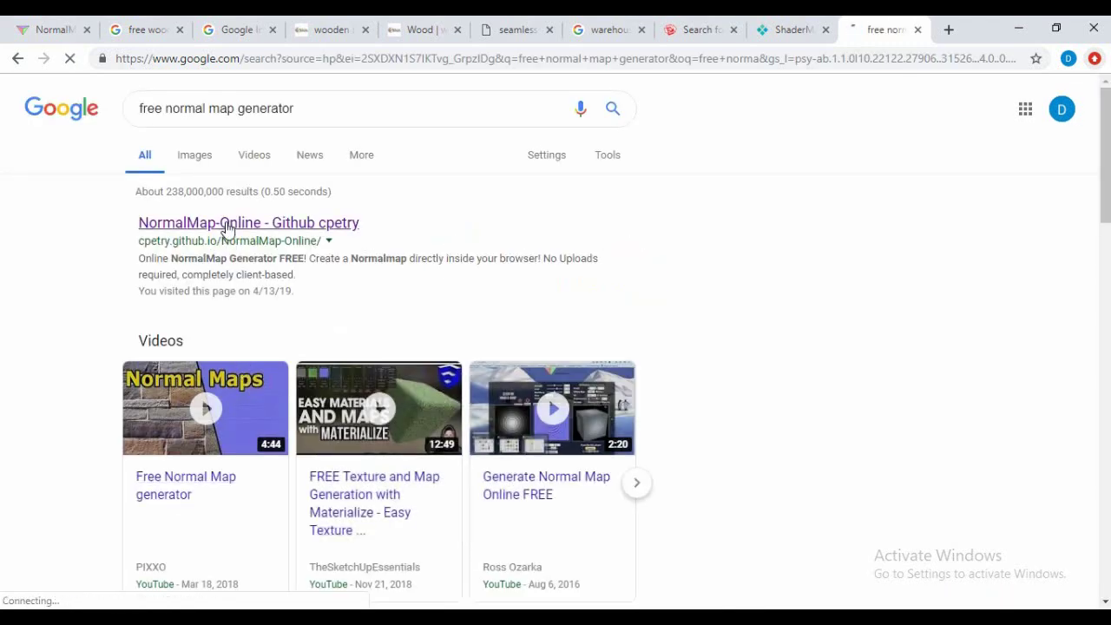
middle_click(234, 227)
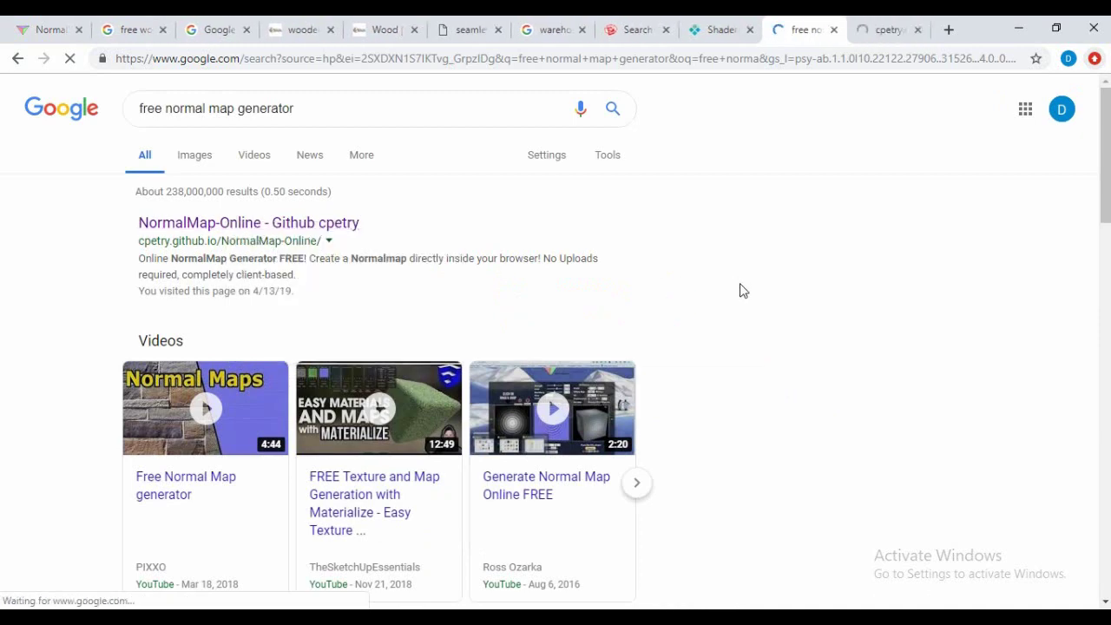
left_click(885, 33)
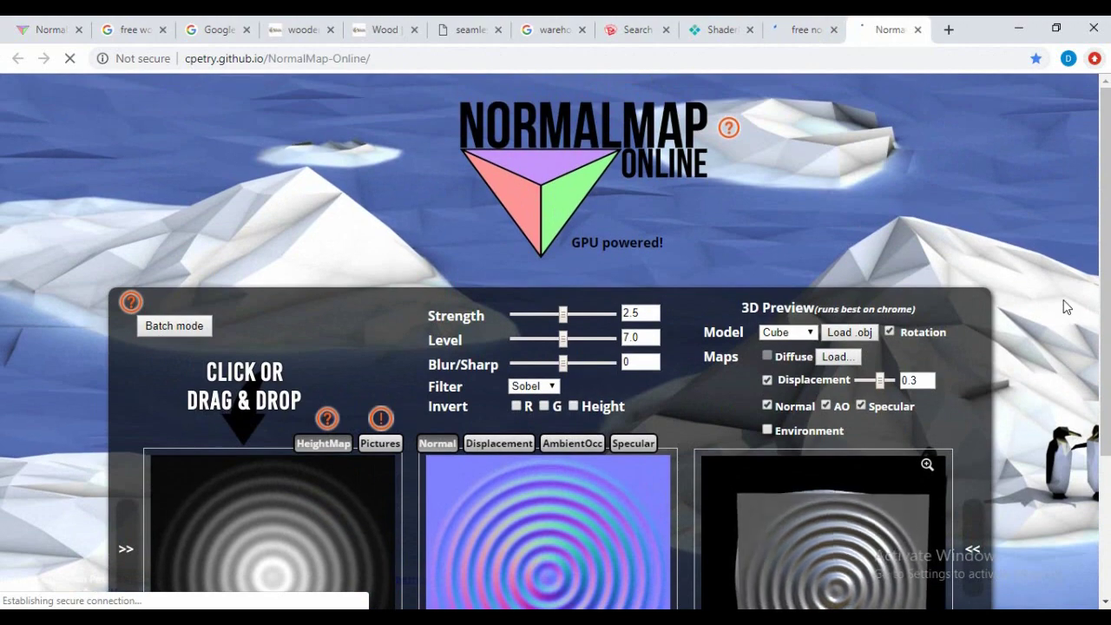
- Scroll through the NormalMap-Online page to review the wood plank height map and previews
scroll(1069, 313, "down", 3)
scroll(1066, 306, "up", 3)
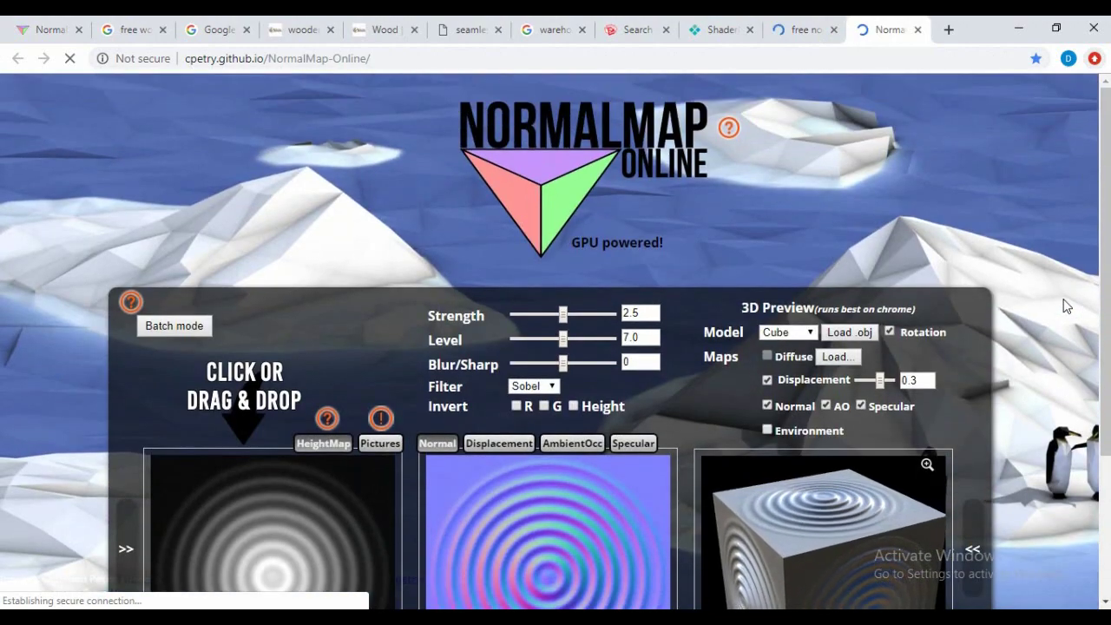
scroll(1066, 306, "down", 3)
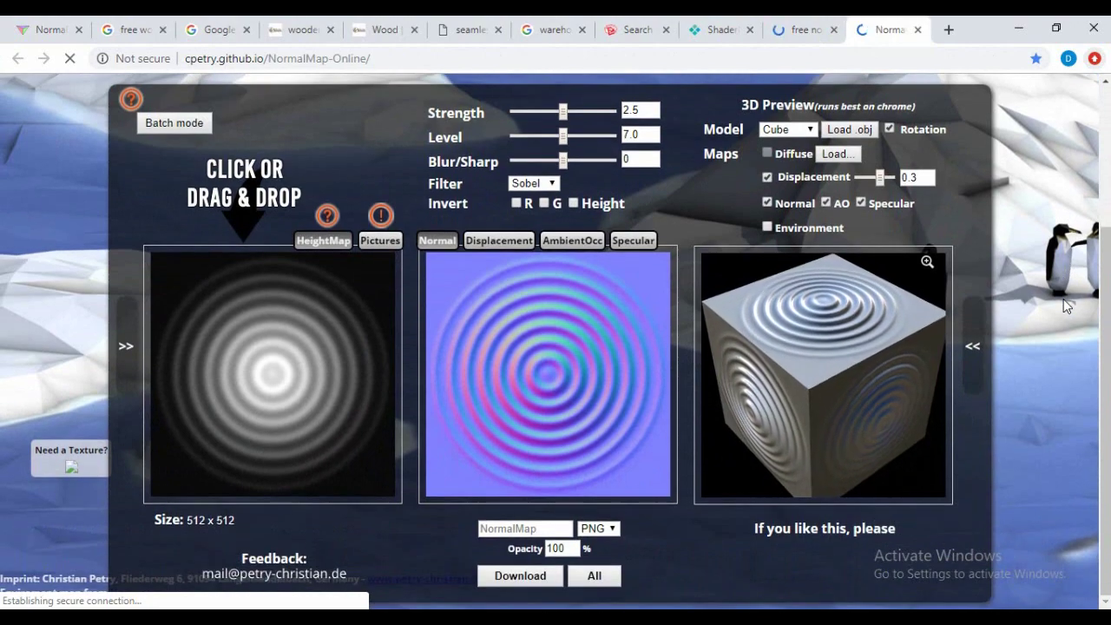
scroll(1066, 306, "up", 3)
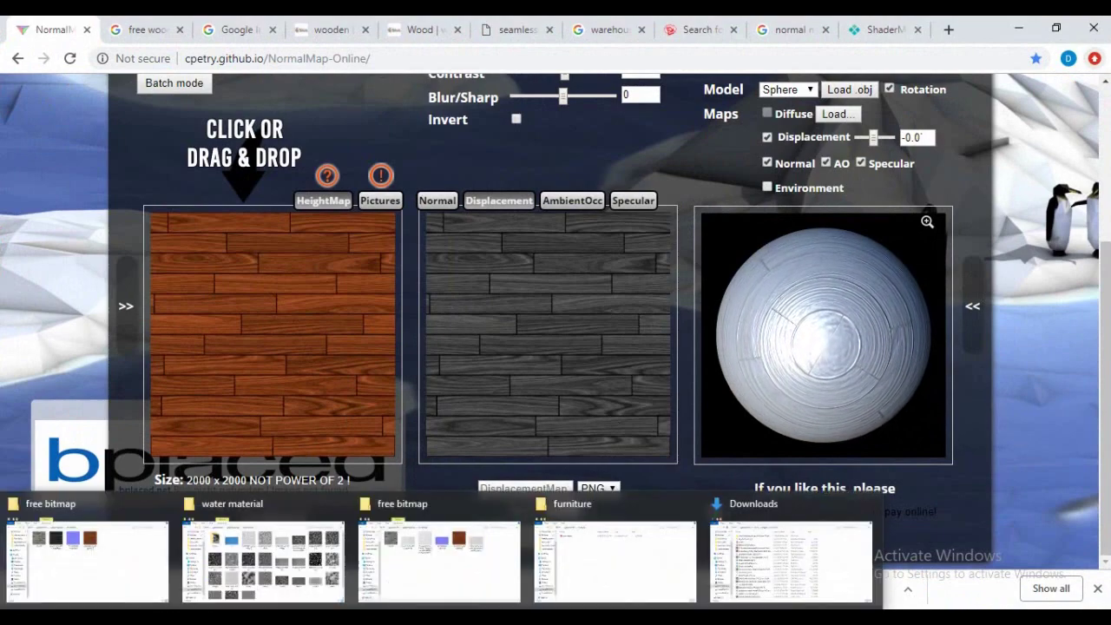
- Drag the white tile image from the free bitmap folder onto the HeightMap panel
left_click(403, 560)
left_click_drag(594, 205, 607, 512)
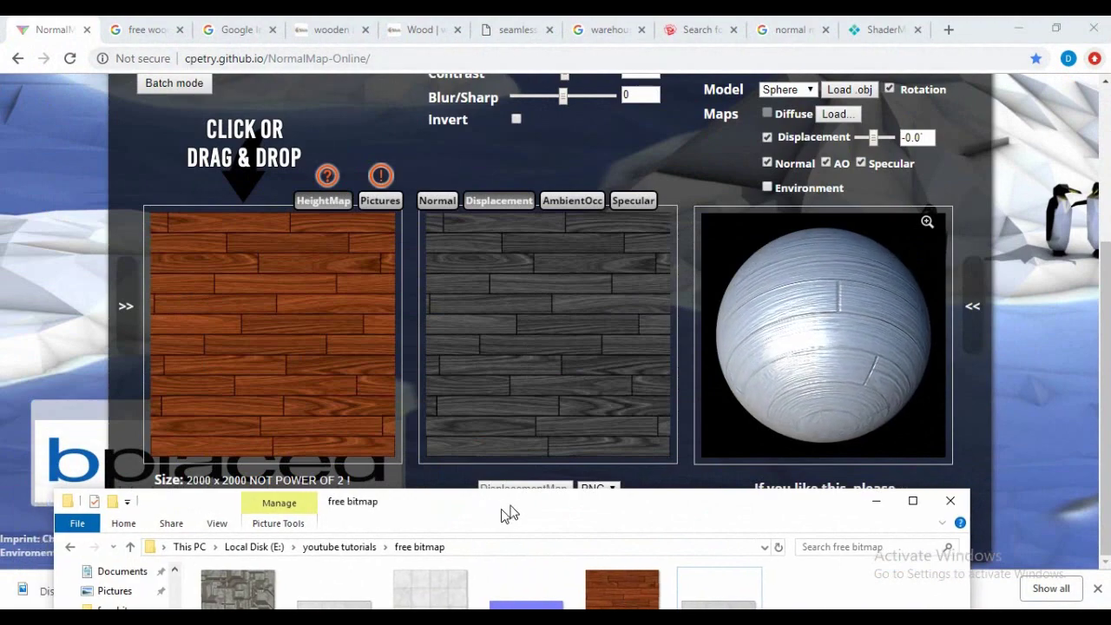
mouse_move(495, 515)
left_mouse_down()
mouse_move(535, 419)
mouse_move(532, 439)
left_mouse_up()
mouse_move(462, 547)
left_mouse_down()
mouse_move(327, 340)
mouse_move(300, 358)
left_mouse_up()
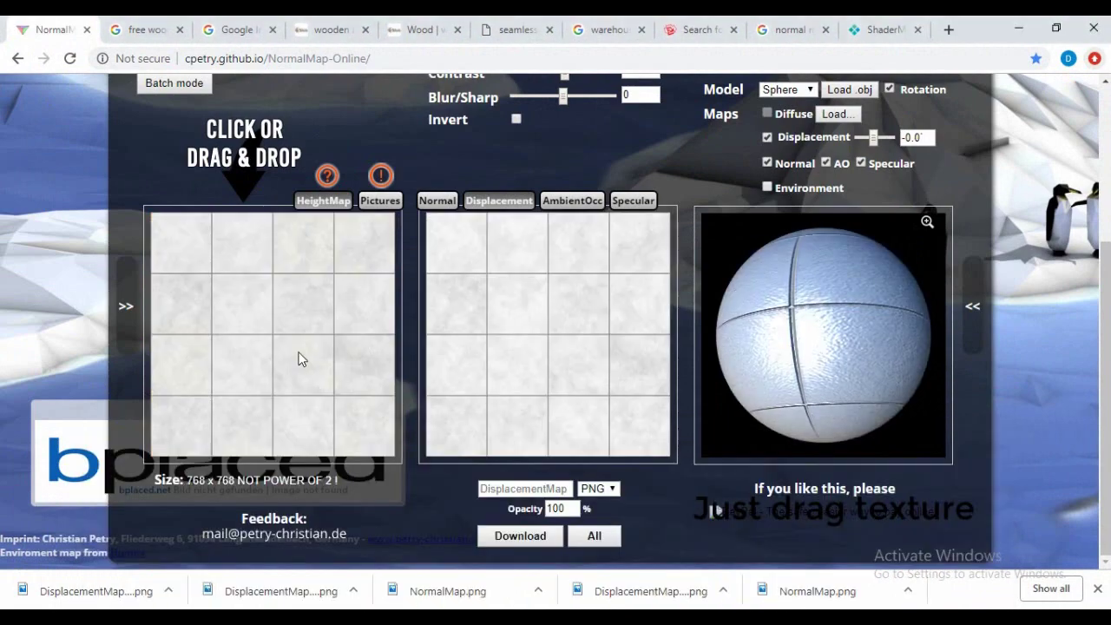
- Check the tile normal map, then drag the displacement map's contrast down to -0.04
scroll(537, 412, "up", 1)
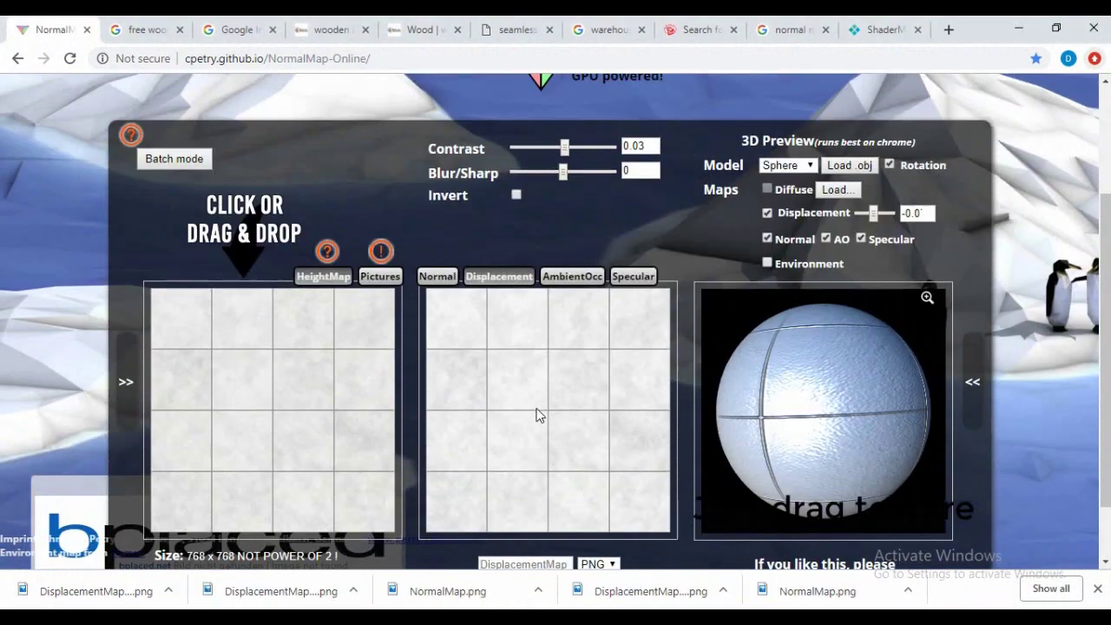
left_click(436, 285)
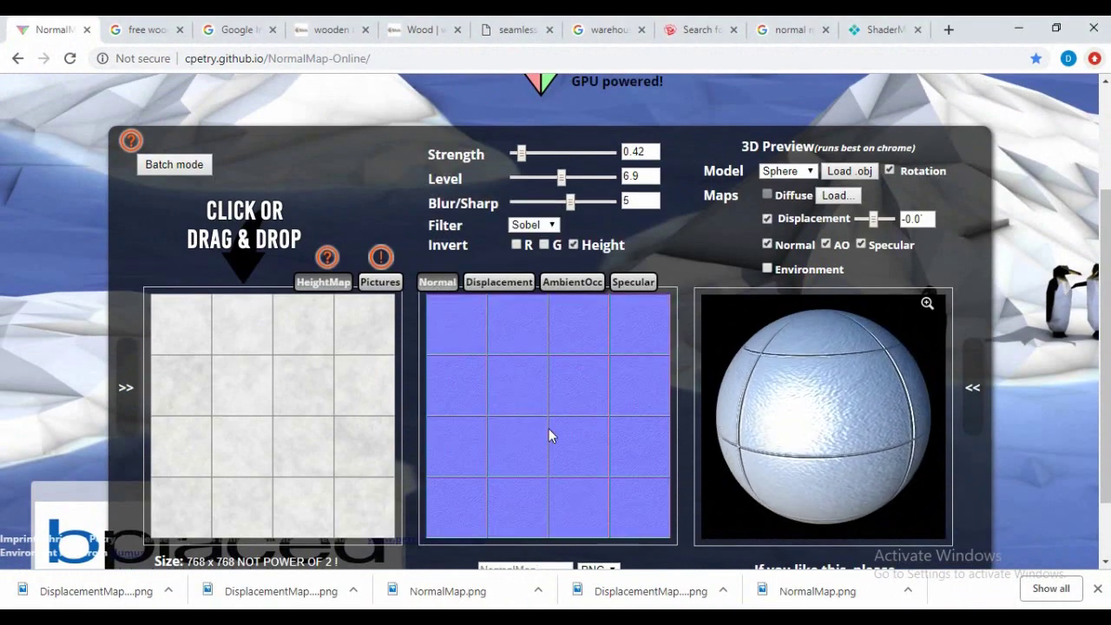
left_click(500, 284)
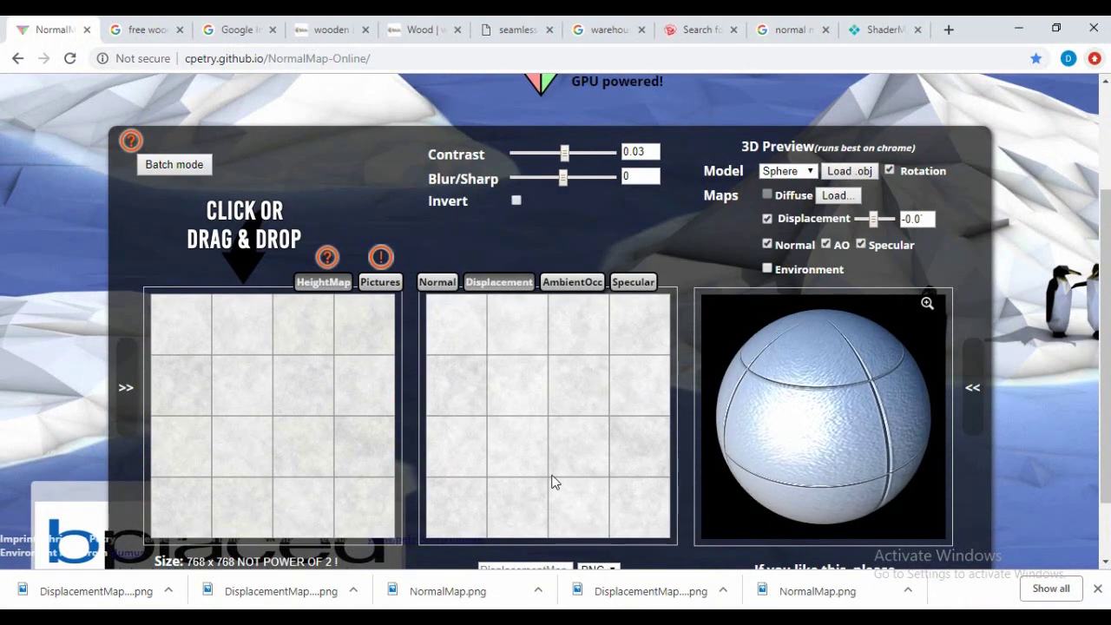
mouse_move(563, 178)
left_mouse_down()
mouse_move(512, 179)
mouse_move(563, 178)
mouse_move(533, 154)
mouse_move(561, 161)
left_mouse_up()
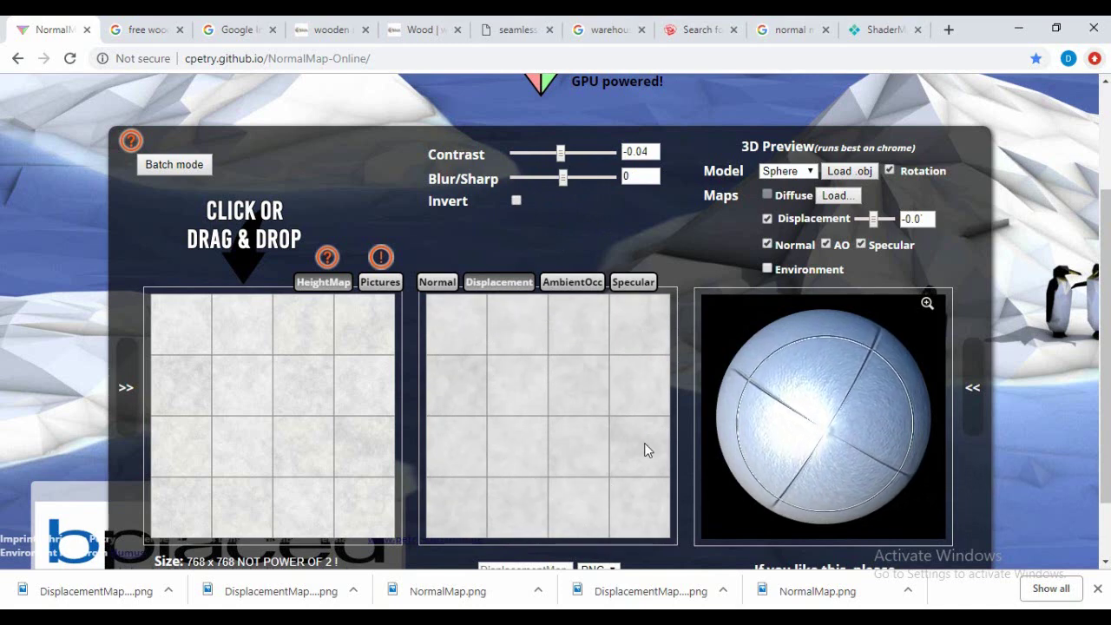
- Preview the tile maps on a cube and a plane, comparing the normal and displacement maps
left_click(811, 173)
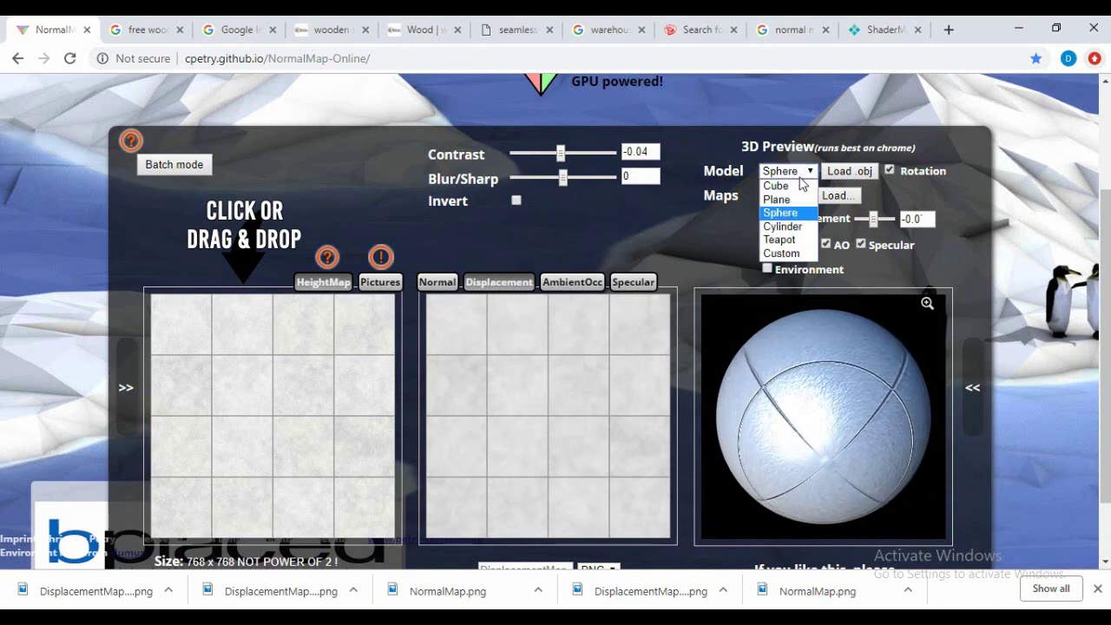
key("Return")
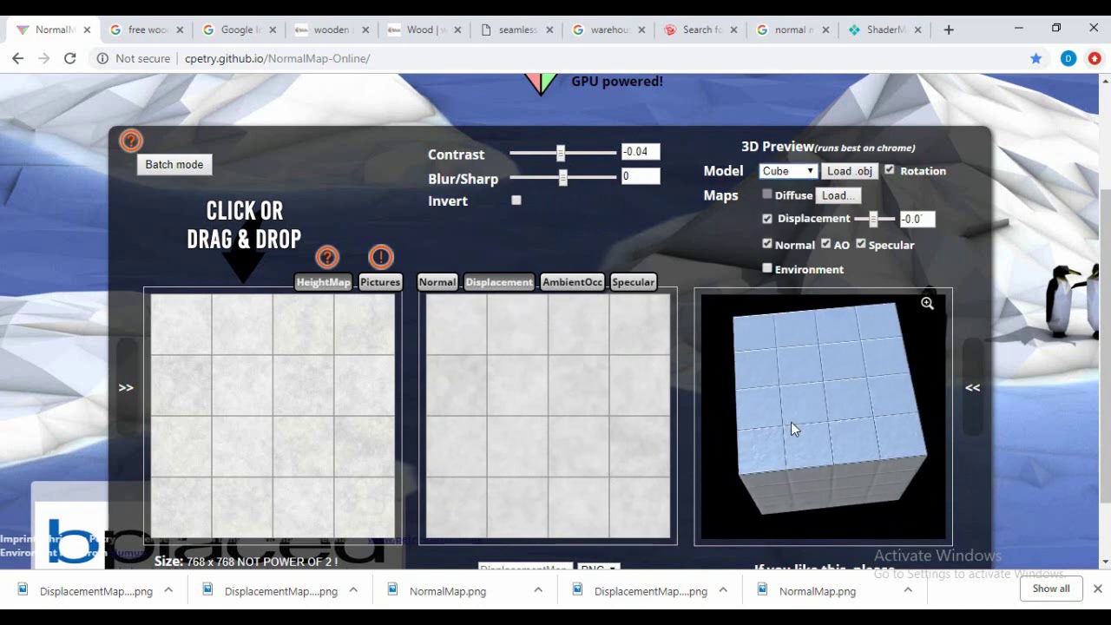
left_click(810, 173)
left_click(781, 199)
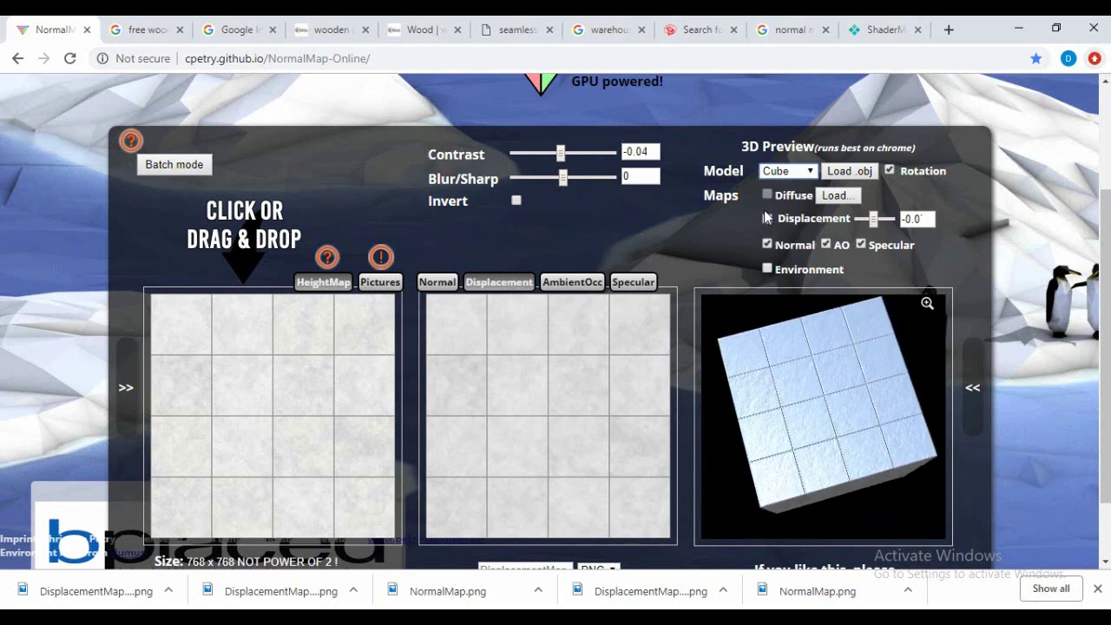
left_click(438, 282)
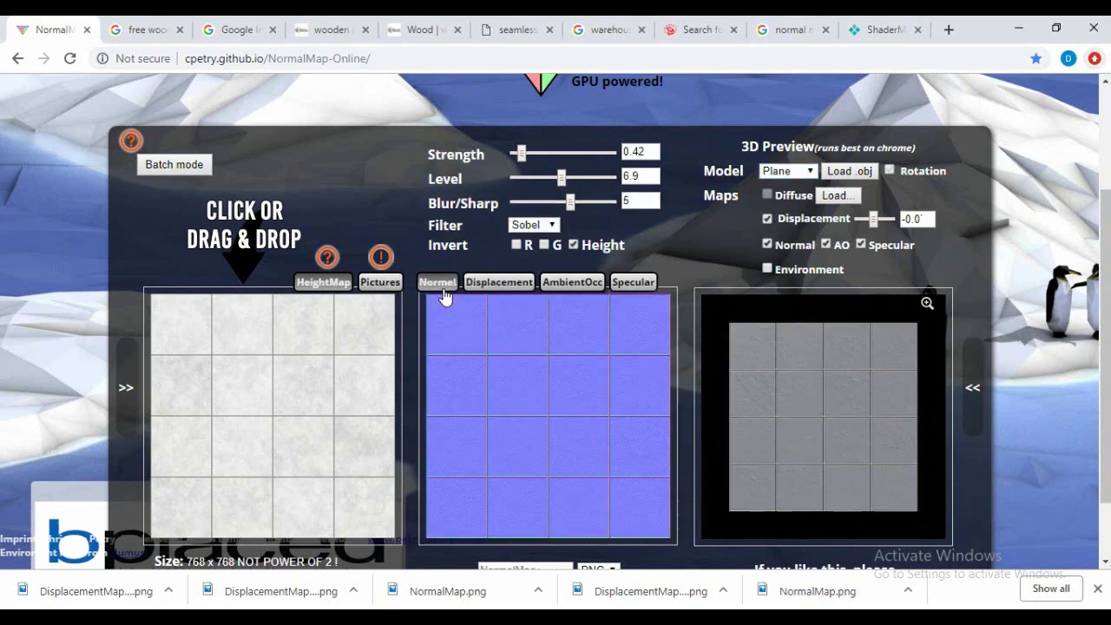
left_click(500, 286)
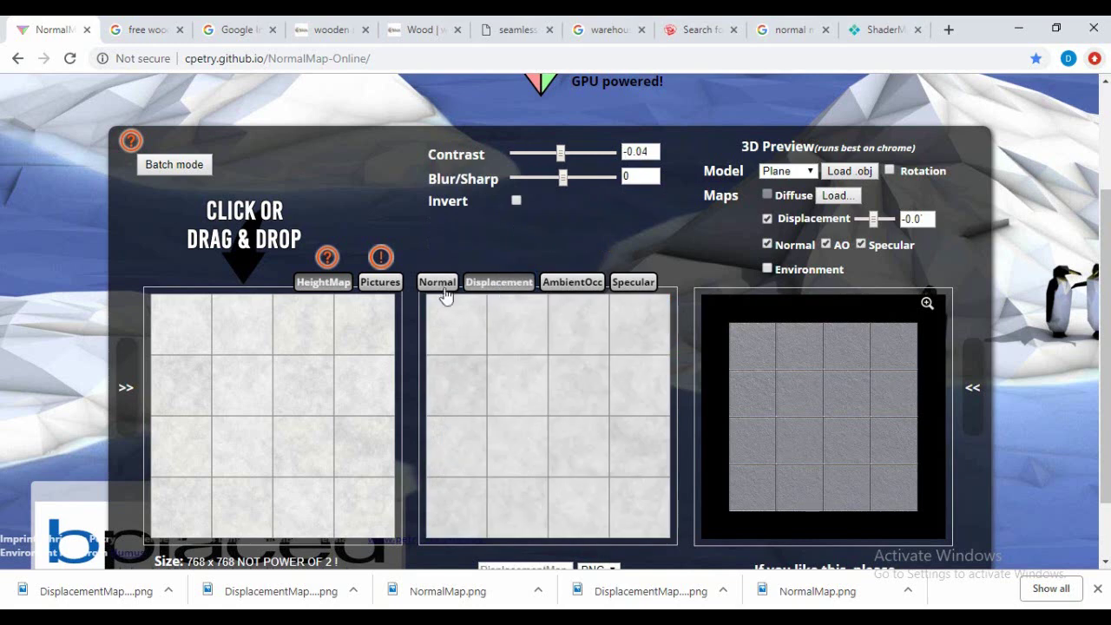
left_click(438, 285)
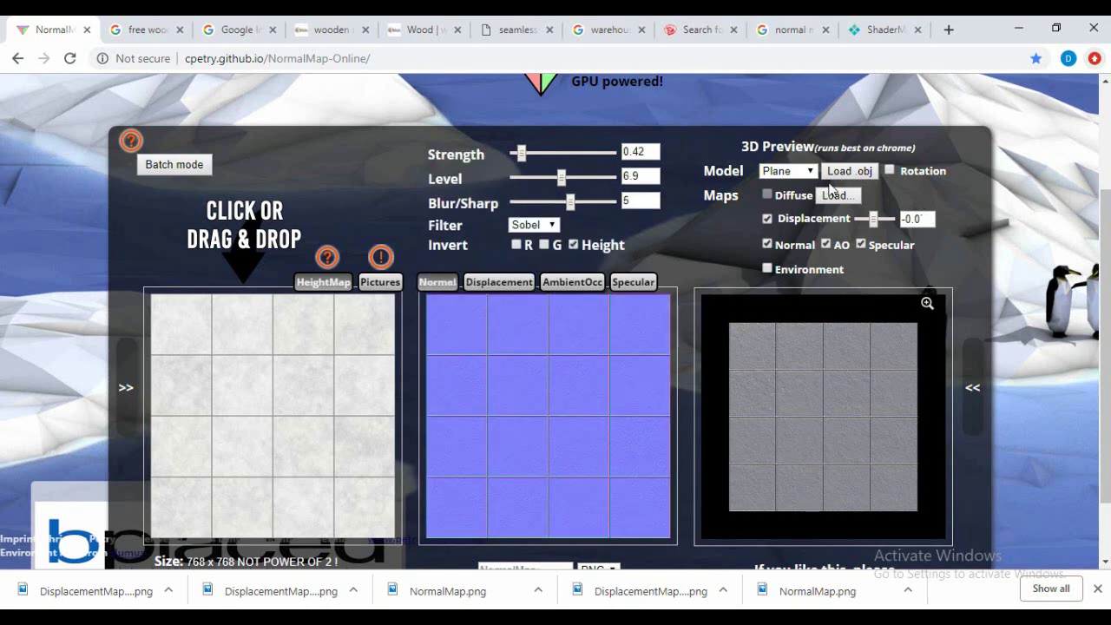
- Try the sphere, cylinder, teapot and custom preview models, then return to the cube
left_click(810, 172)
left_click(790, 214)
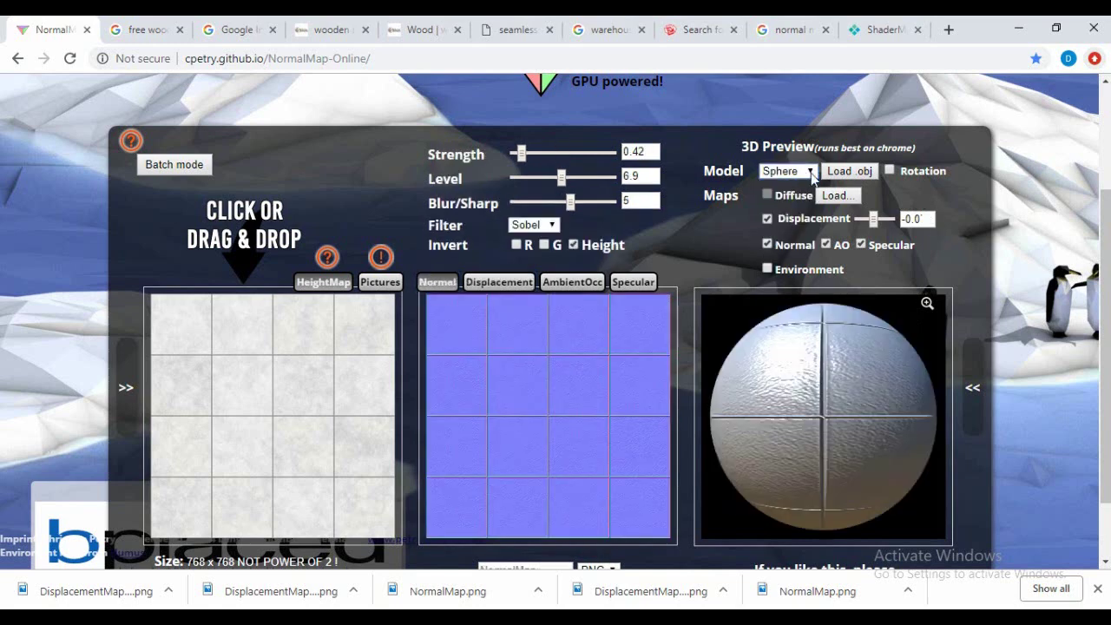
left_click(810, 172)
left_click(786, 227)
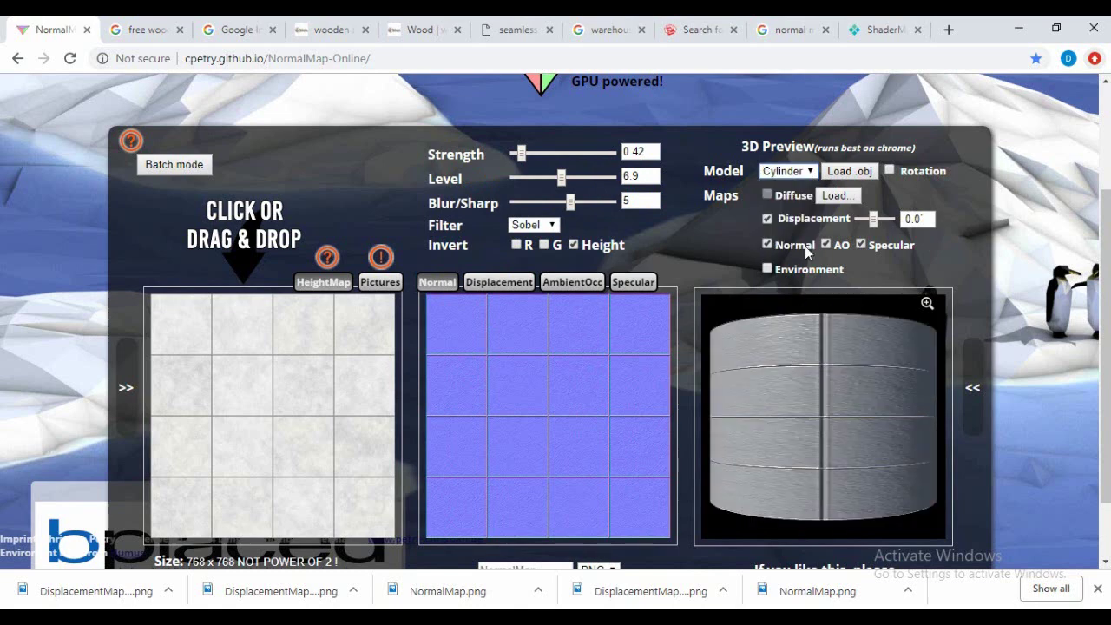
left_click(811, 173)
key("Return")
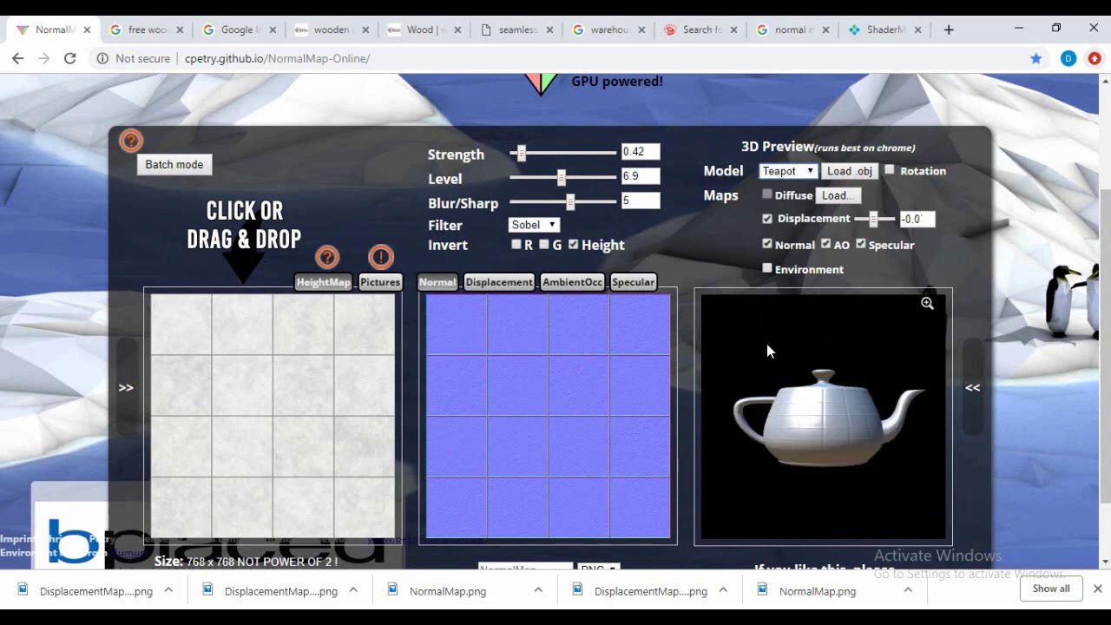
left_click(812, 174)
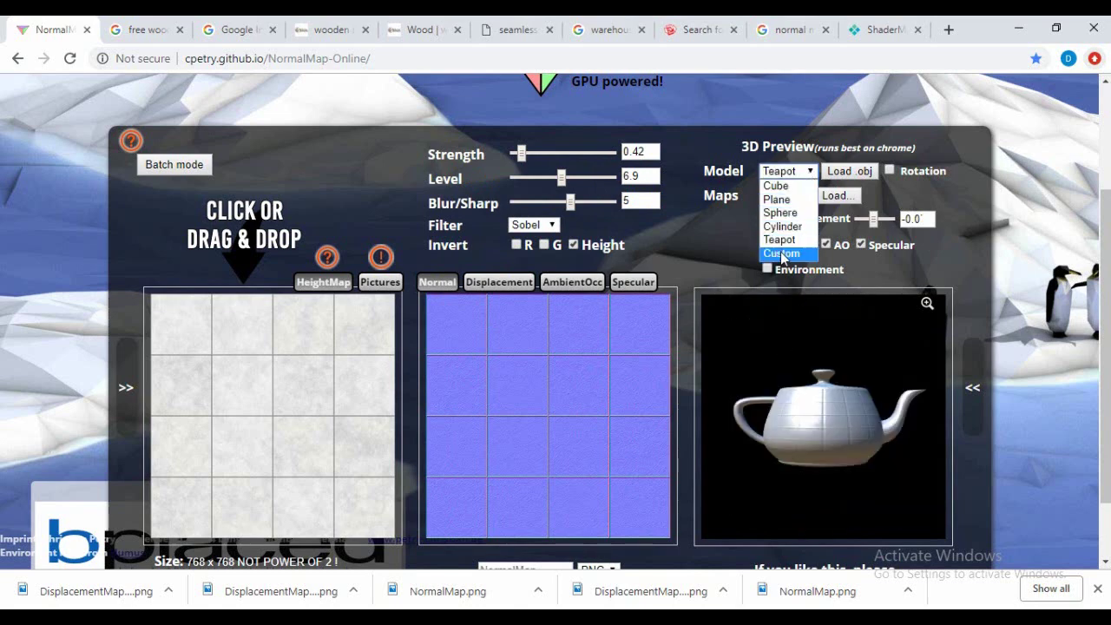
left_click(783, 254)
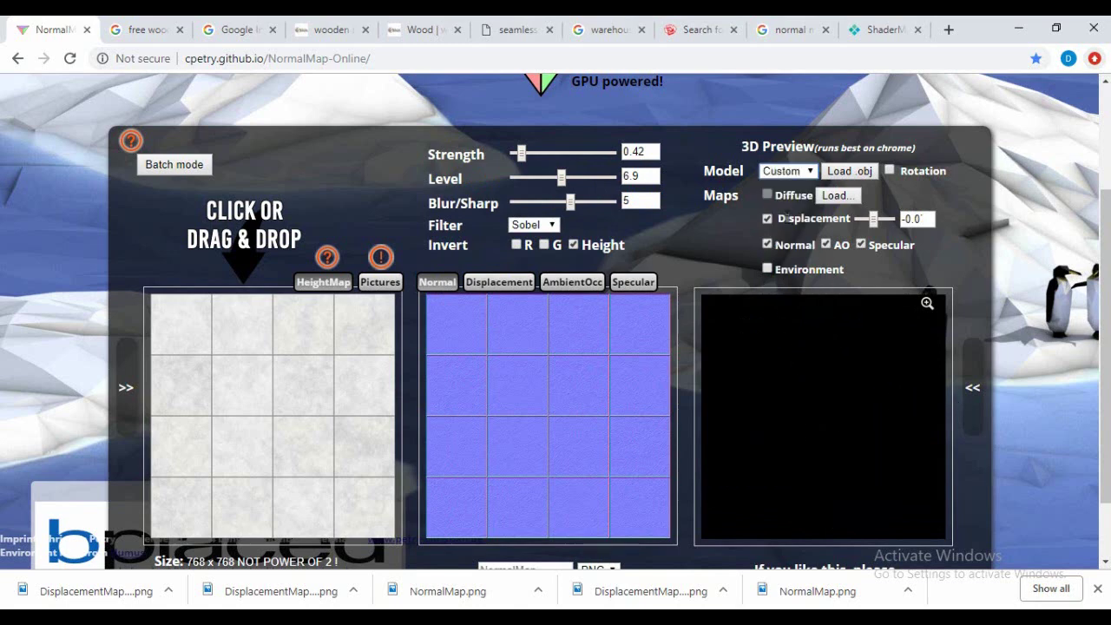
left_click(796, 174)
left_click(777, 186)
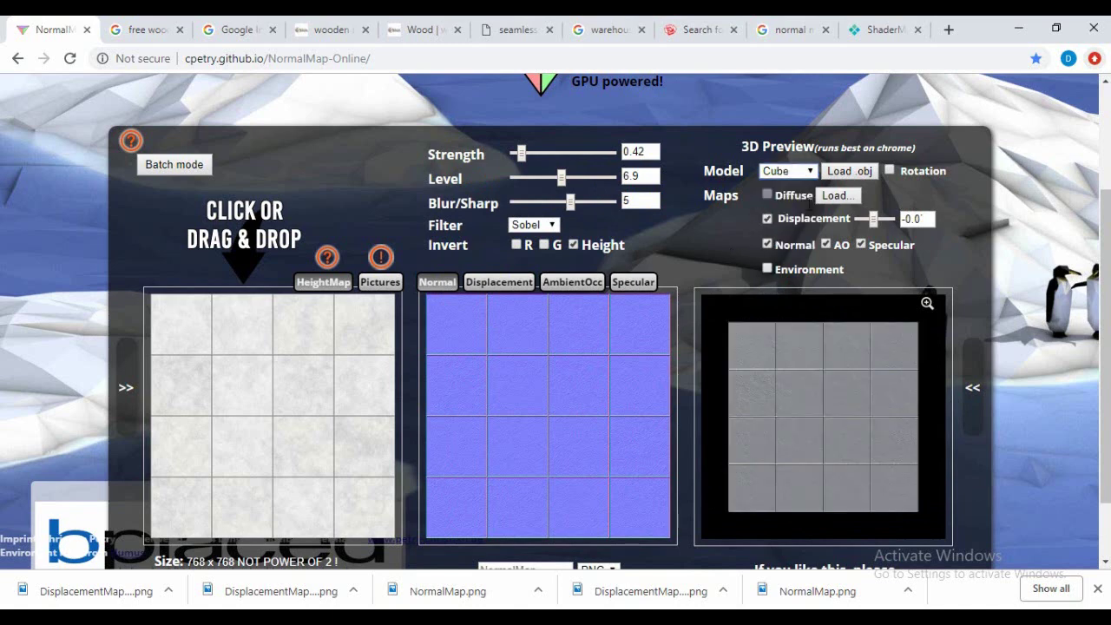
left_click(811, 174)
- Keep the cube preview and tilt it to inspect the tile relief
left_click(785, 186)
mouse_move(926, 372)
left_mouse_down()
mouse_move(855, 425)
mouse_move(838, 395)
left_mouse_up()
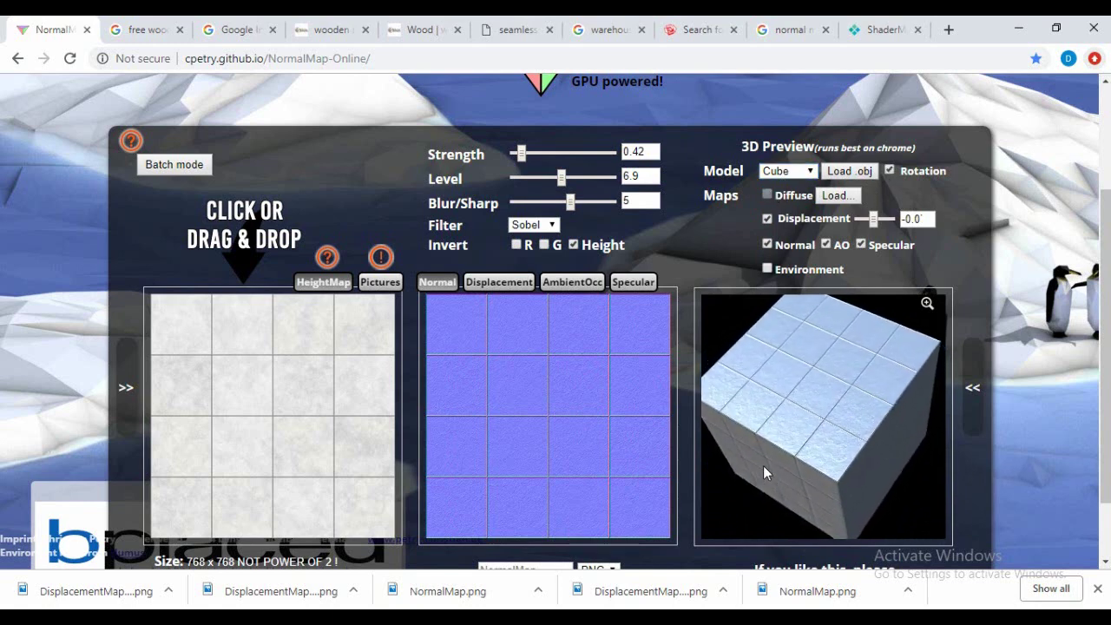
scroll(518, 371, "down", 1)
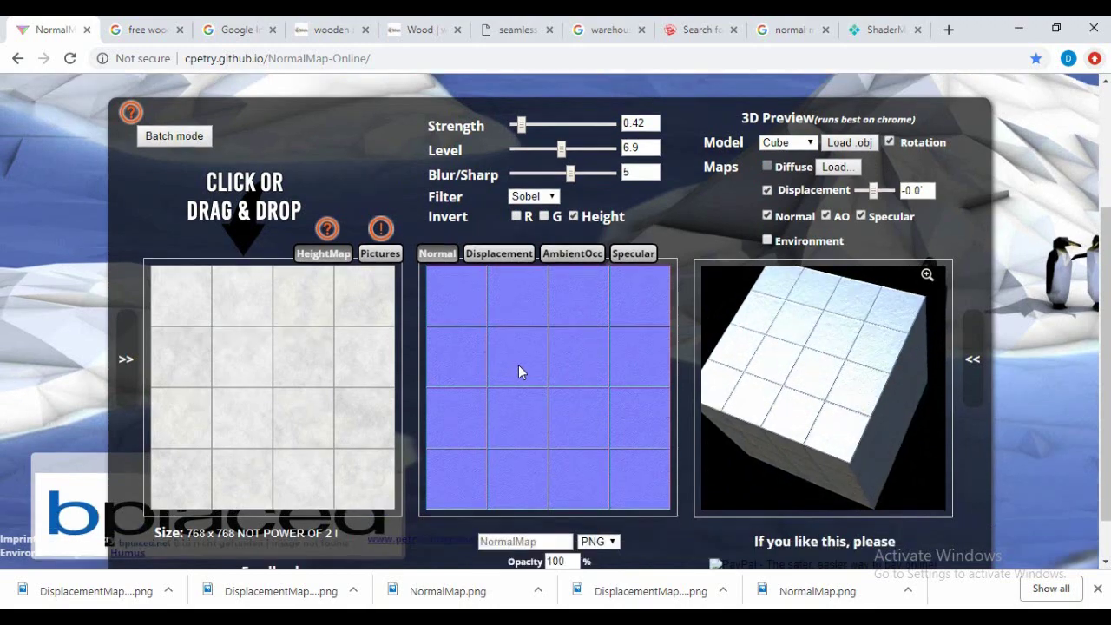
scroll(521, 364, "down", 1)
scroll(346, 429, "up", 2)
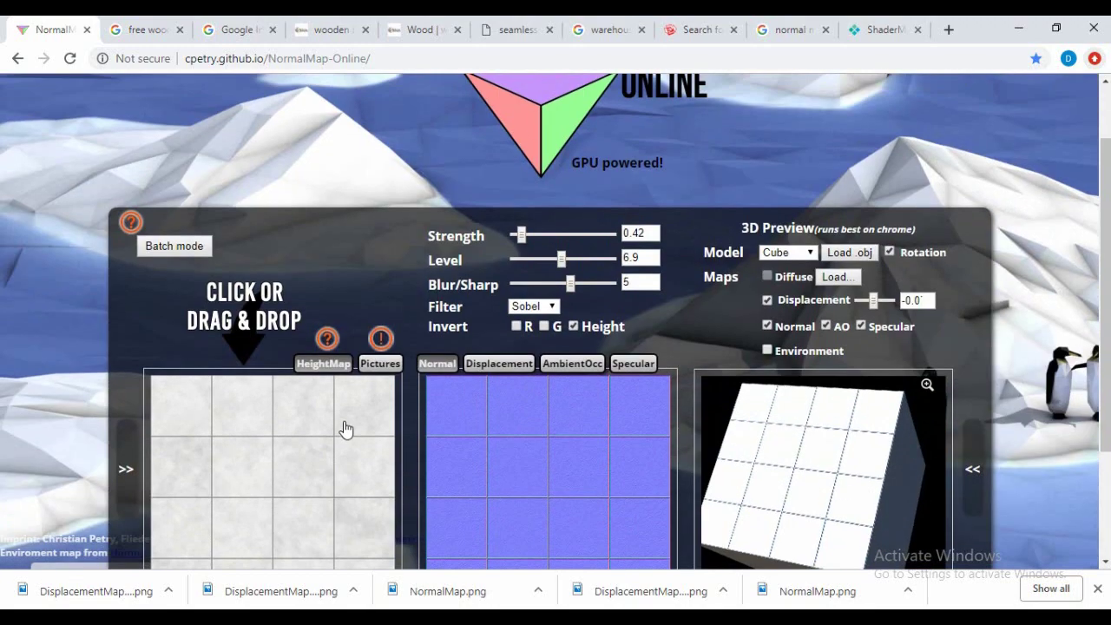
scroll(390, 390, "down", 2)
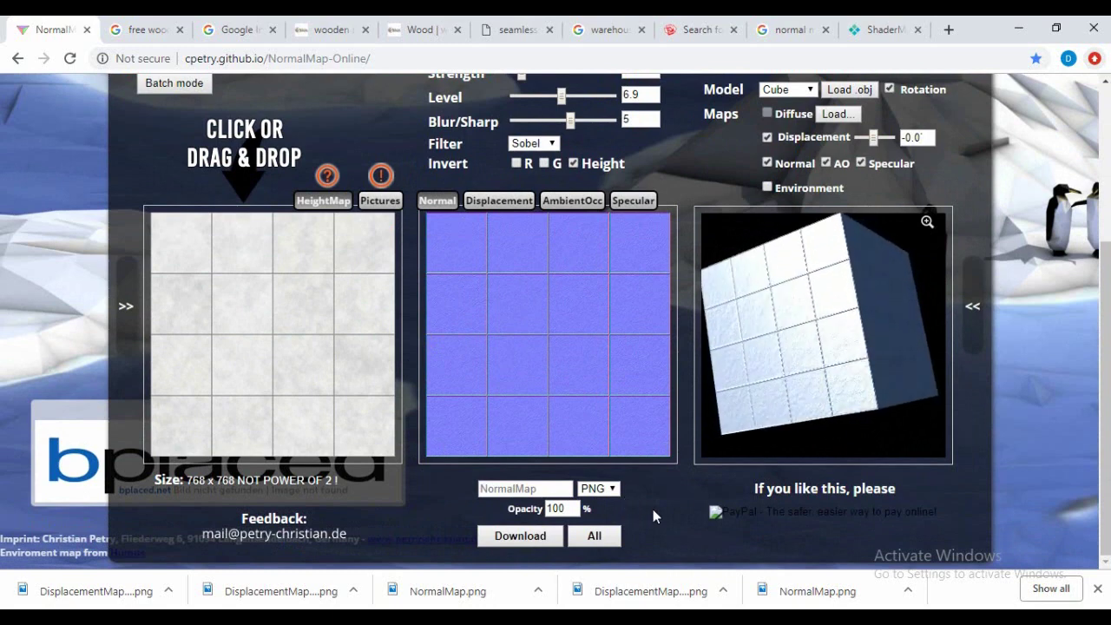
- Turn off Invert R, leave Invert G checked, and keep the Sobel filter
left_click(518, 163)
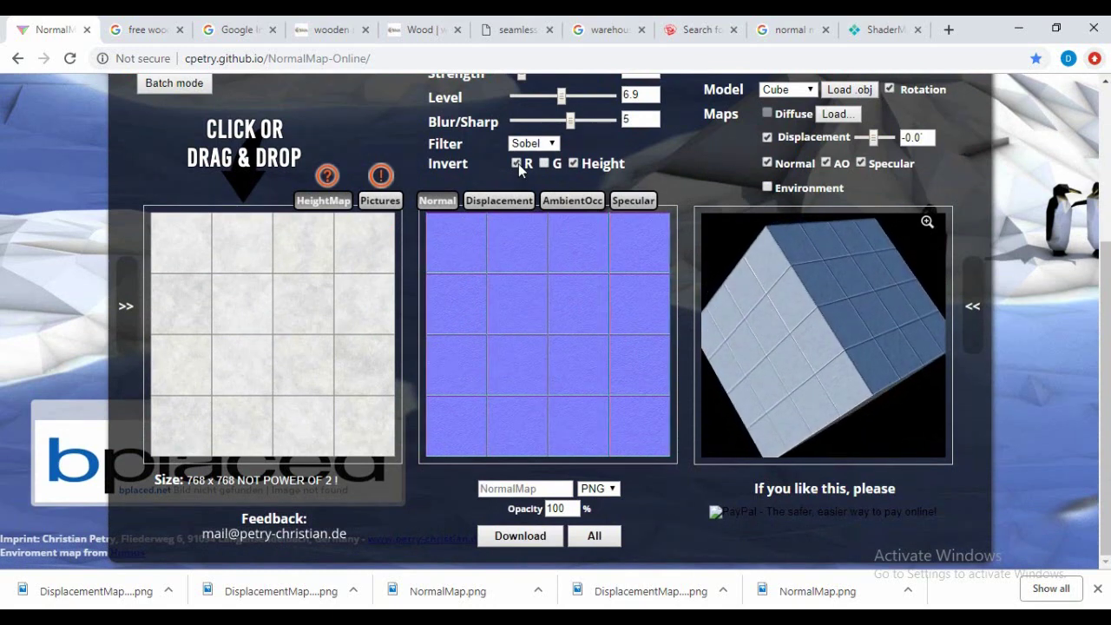
left_click(545, 163)
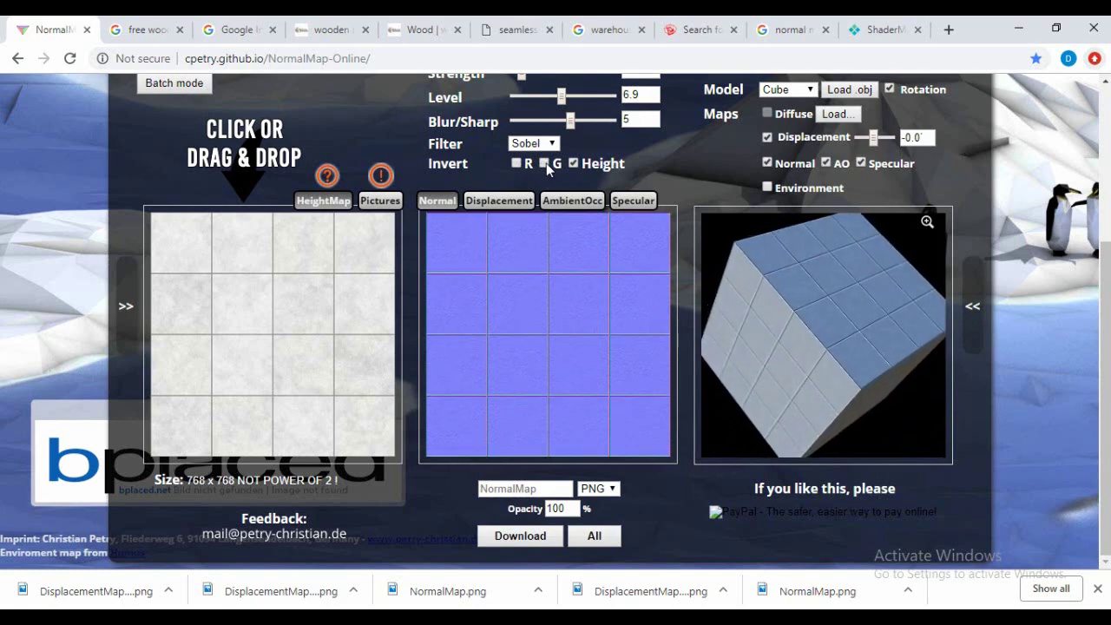
left_click(546, 163)
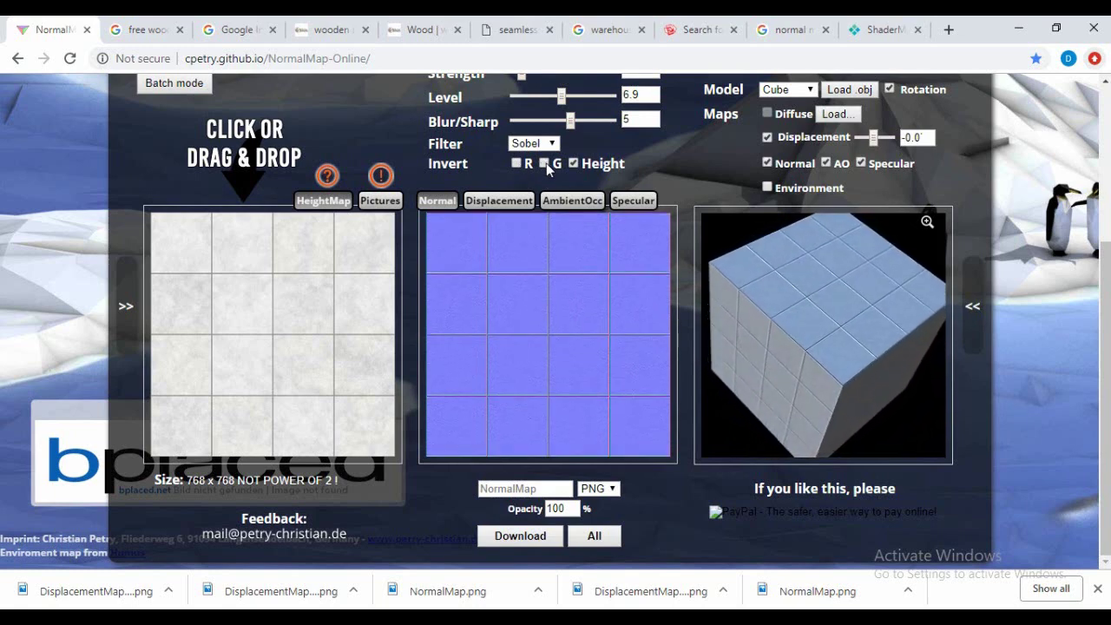
left_click(546, 163)
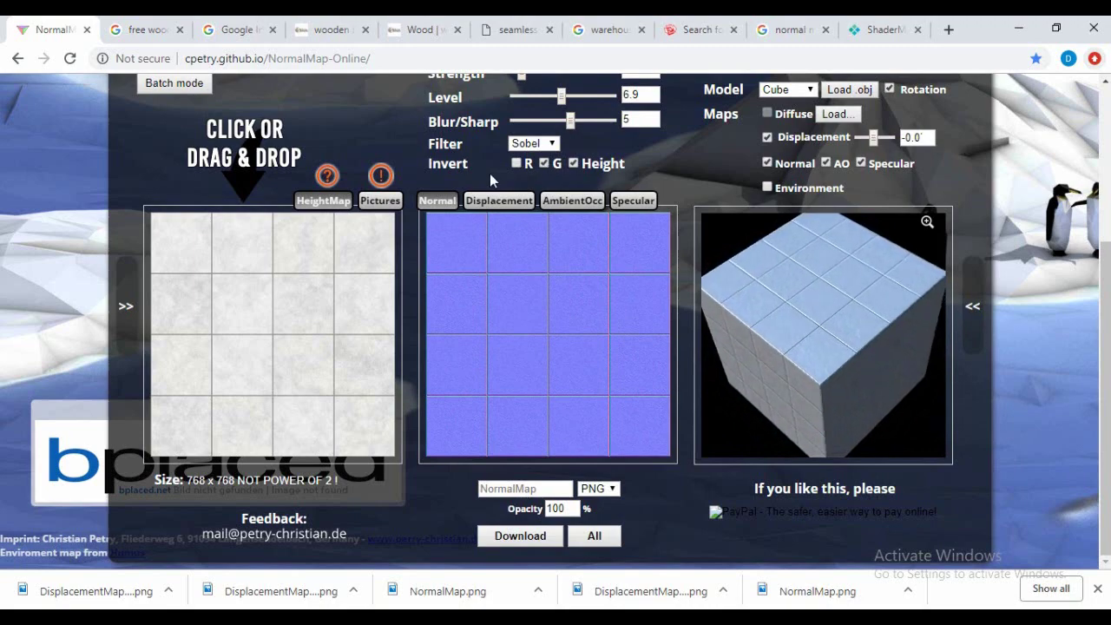
scroll(490, 173, "up", 2)
left_click(552, 226)
left_click(552, 224)
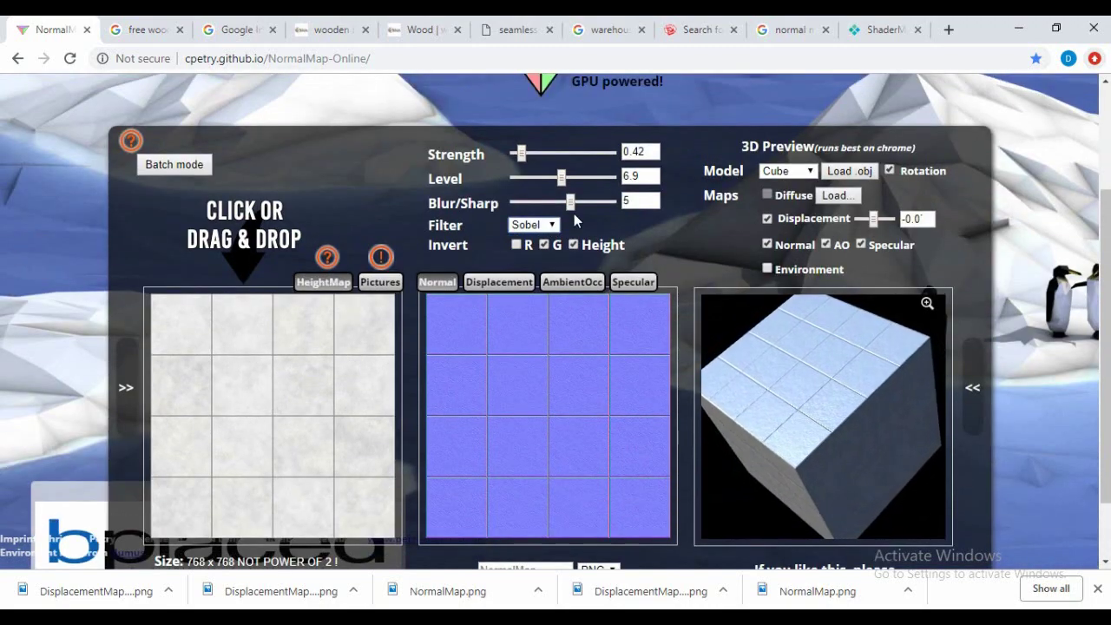
scroll(485, 343, "down", 2)
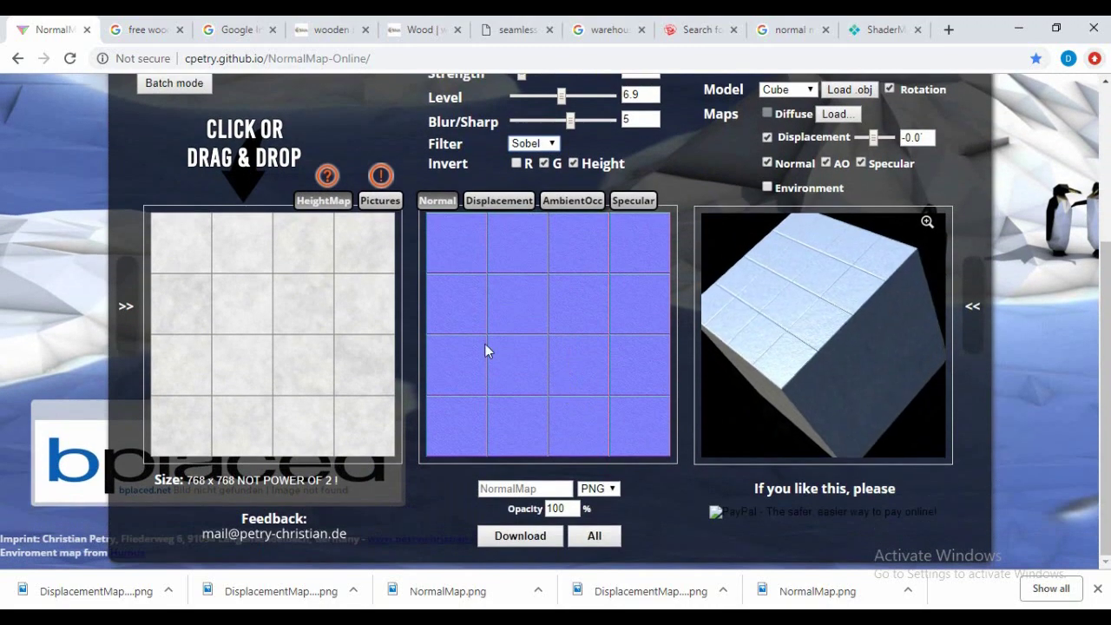
- Download the tile normal map PNG and rename it 'floor tile' in the Downloads folder
left_click(516, 537)
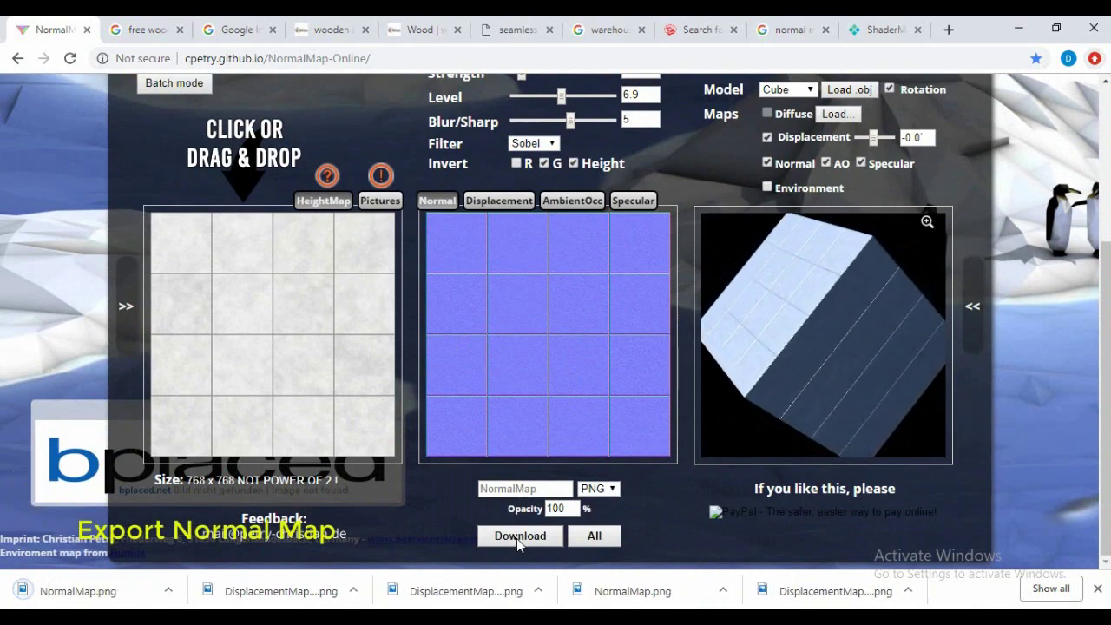
right_click(92, 594)
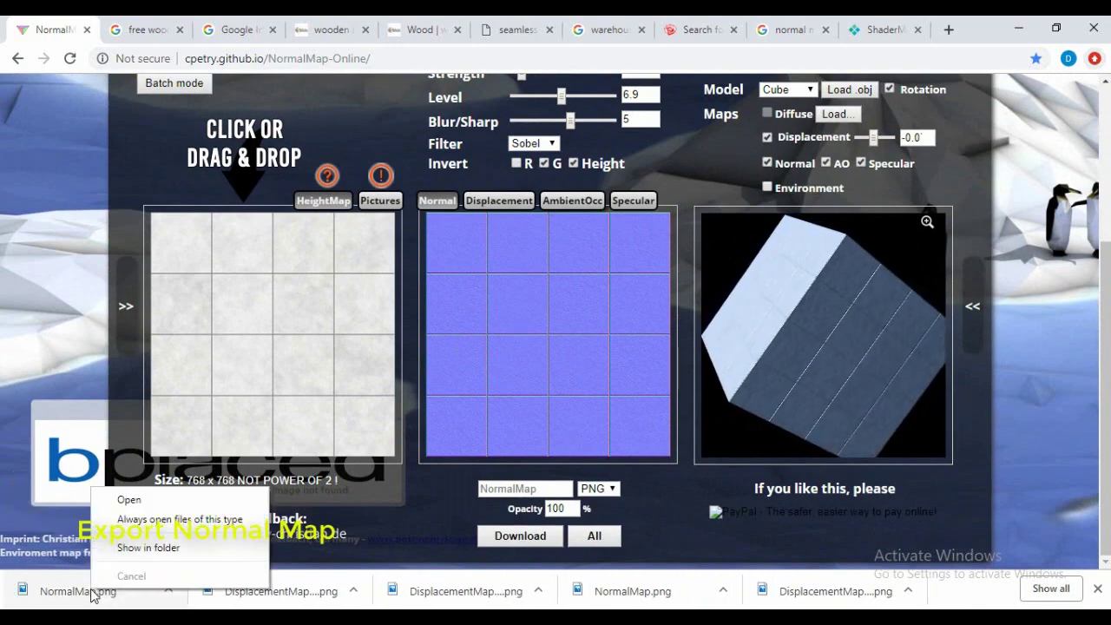
left_click(149, 545)
right_click(218, 363)
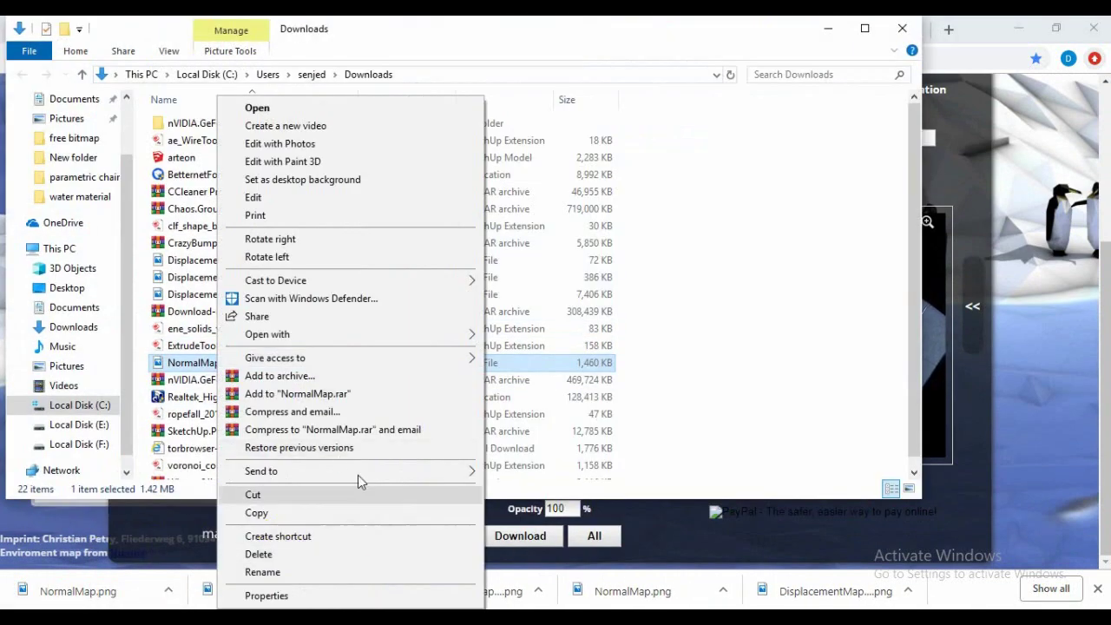
mouse_move(333, 472)
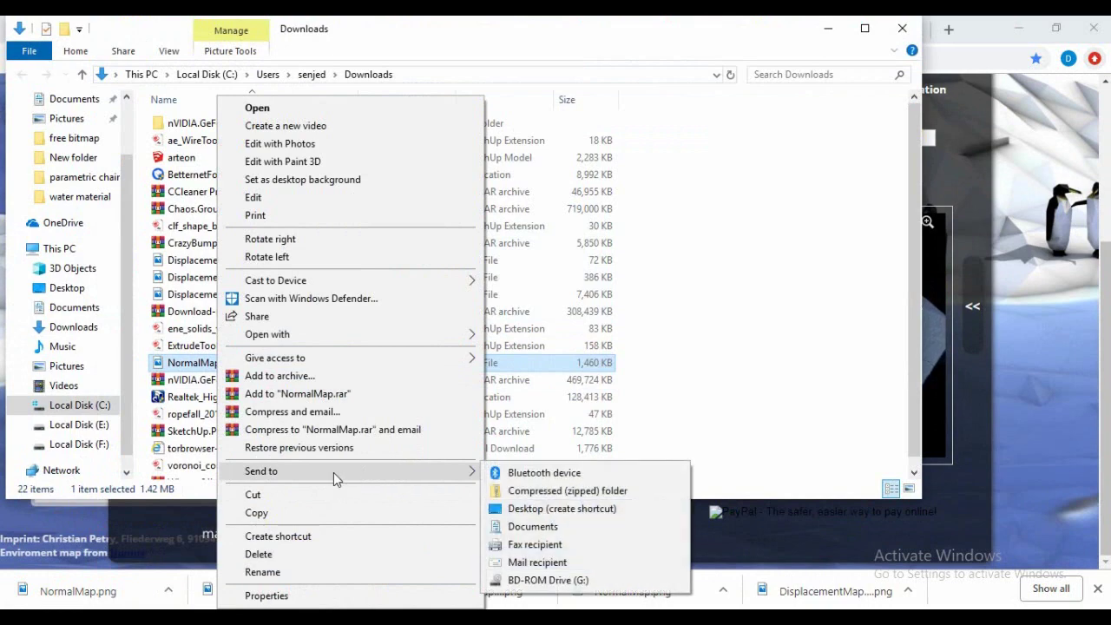
left_click(263, 572)
type("floor tile")
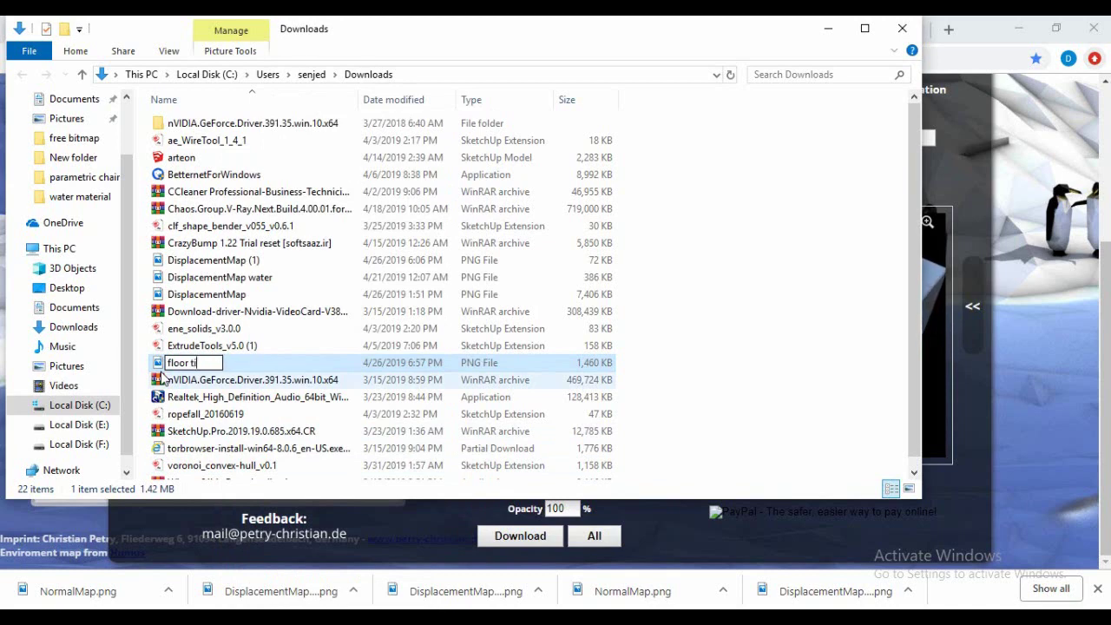
left_click(657, 368)
left_click(836, 29)
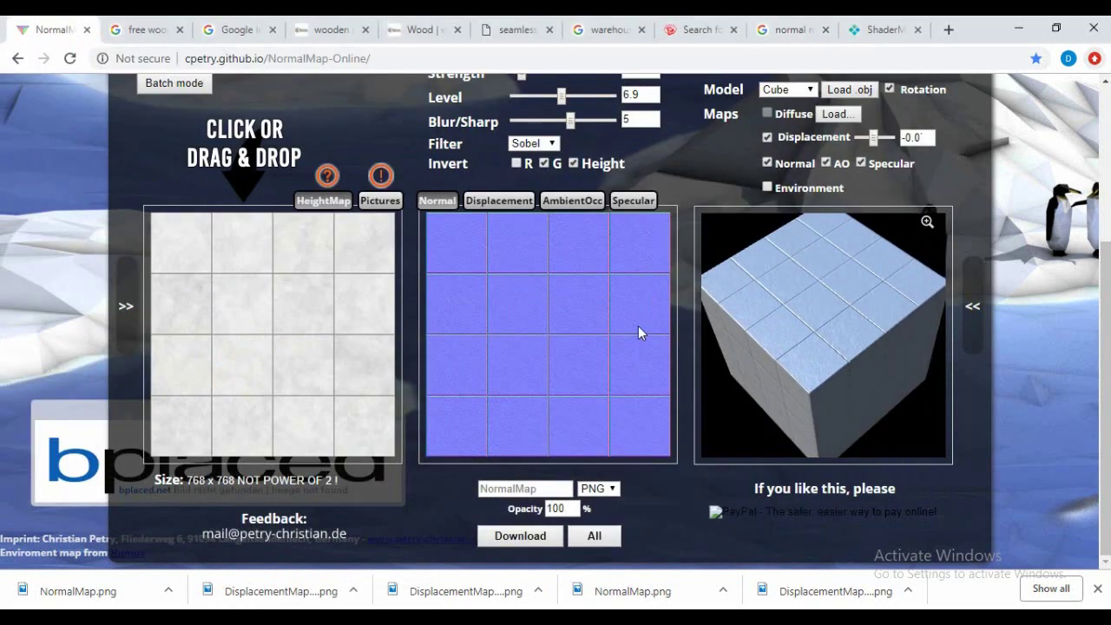
- Set the displacement map to contrast -0.3 and blur/sharp 4, then download it as PNG
left_click(503, 205)
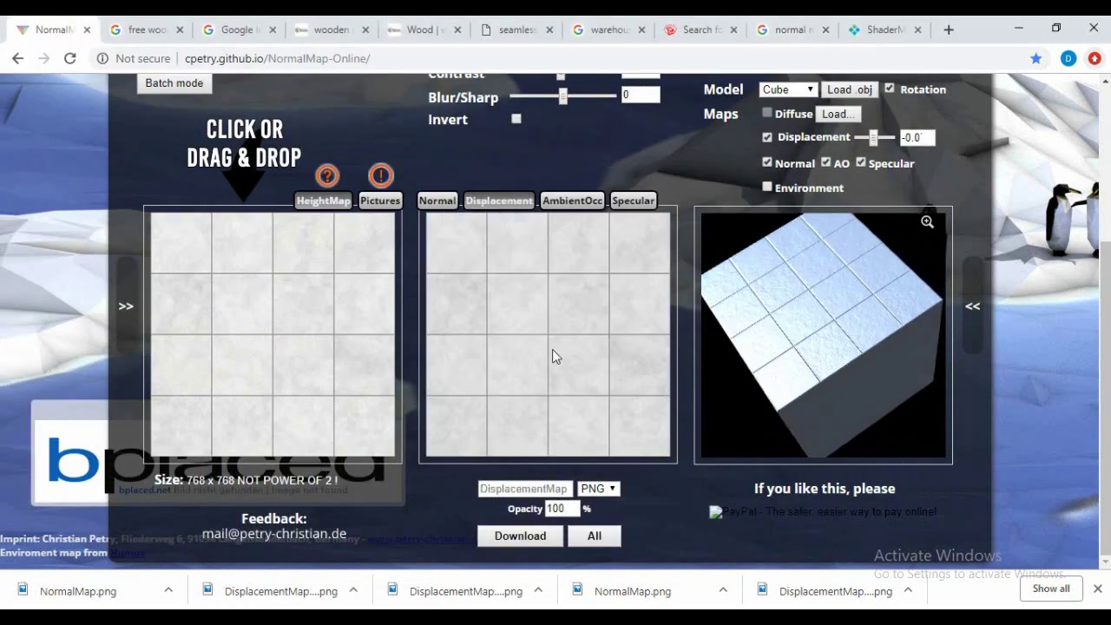
scroll(547, 356, "up", 1)
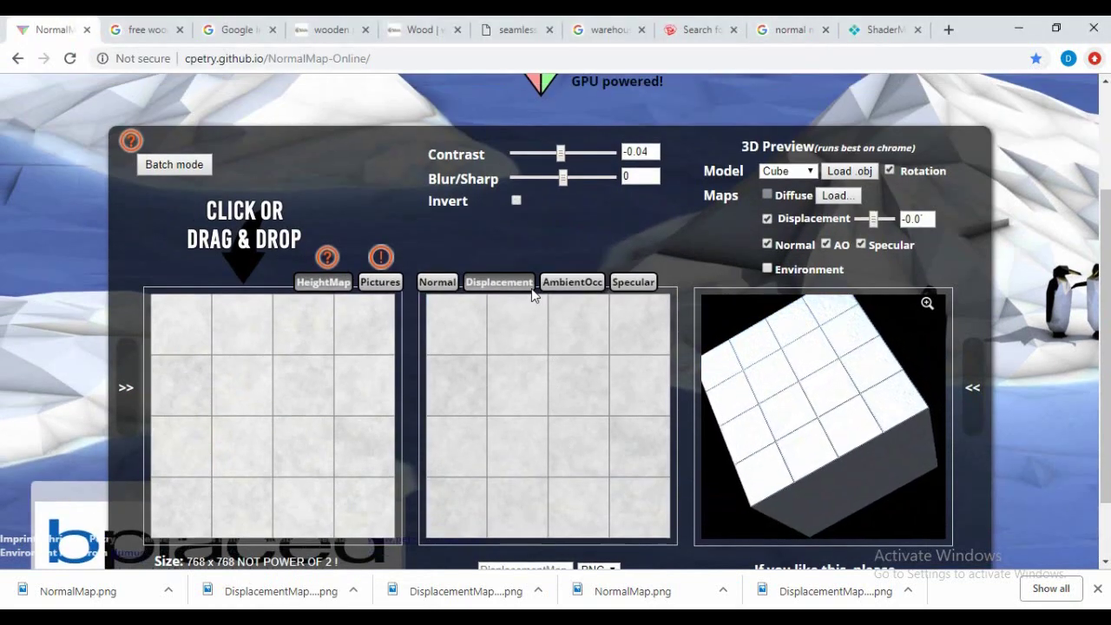
scroll(521, 408, "down", 1)
scroll(565, 158, "up", 1)
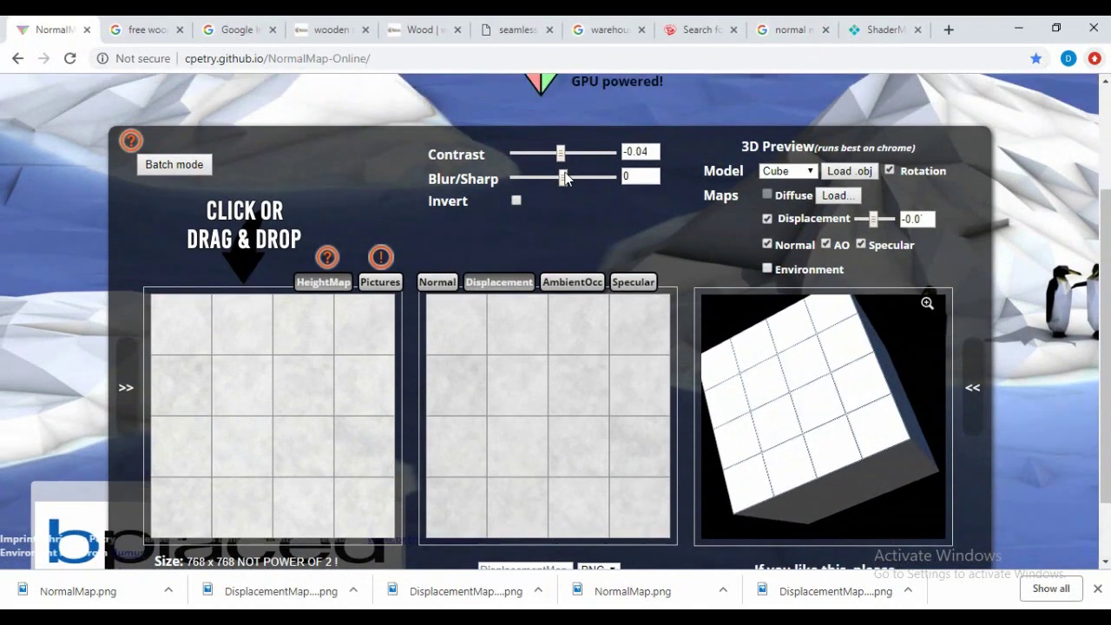
mouse_move(563, 178)
left_mouse_down()
mouse_move(576, 180)
mouse_move(545, 154)
left_mouse_up()
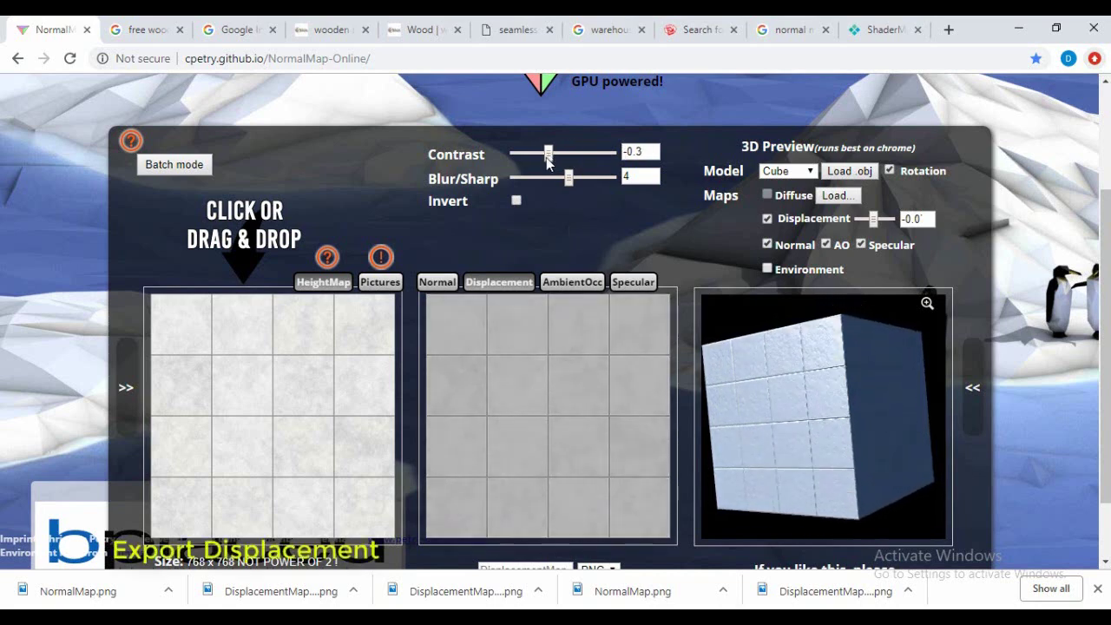
scroll(545, 287, "down", 1)
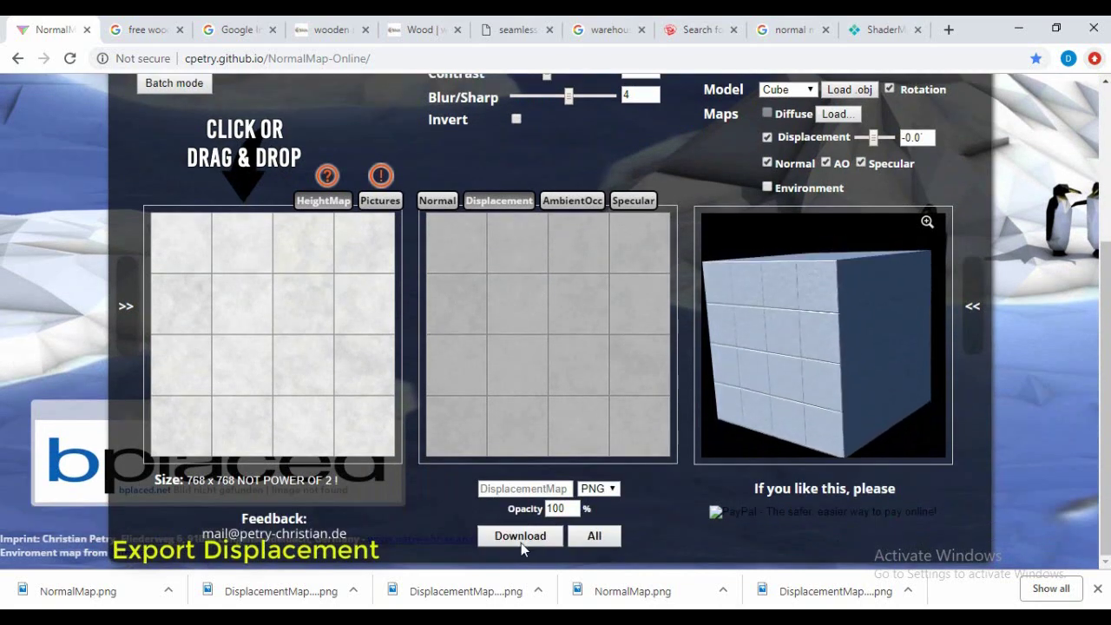
left_click(520, 536)
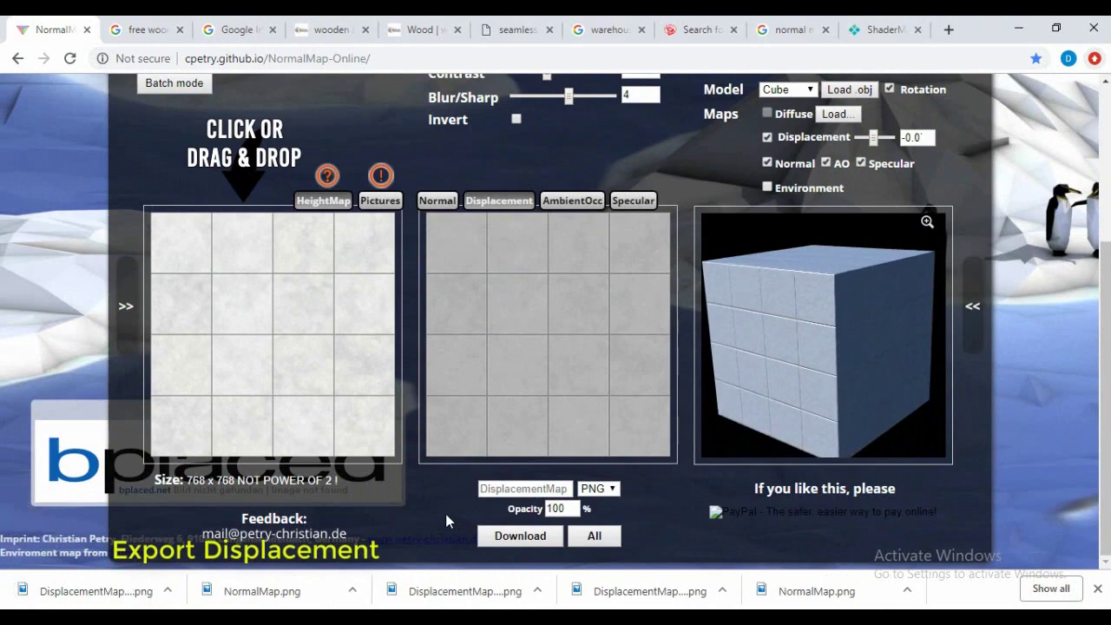
right_click(91, 591)
- Rename the downloaded DisplacementMap (2) file to 'floortile dis'
left_click(109, 549)
right_click(252, 277)
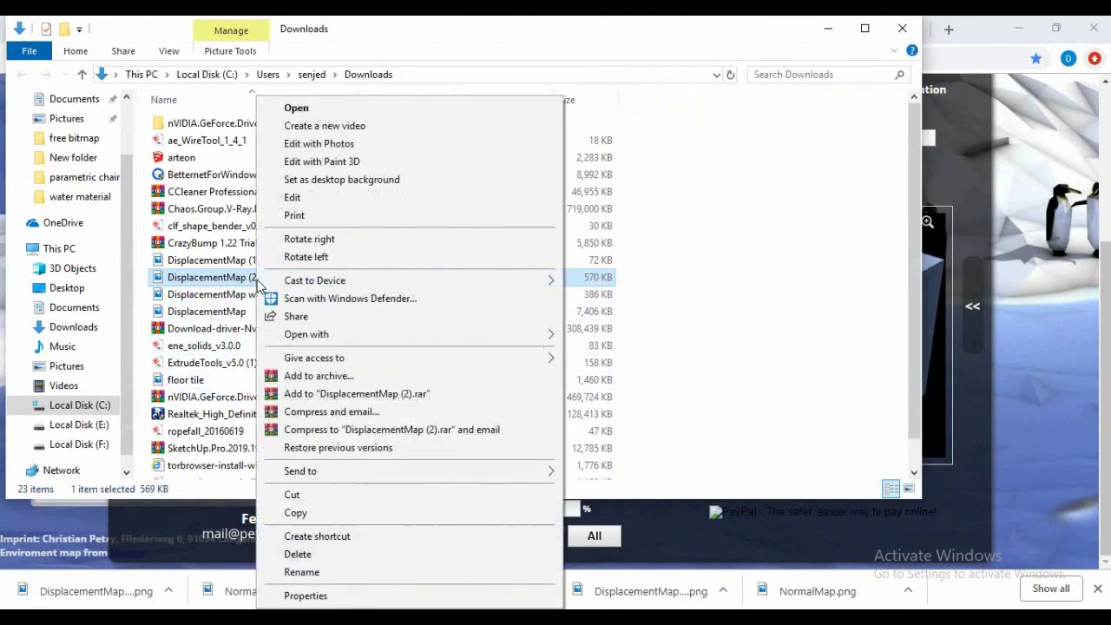
left_click(295, 571)
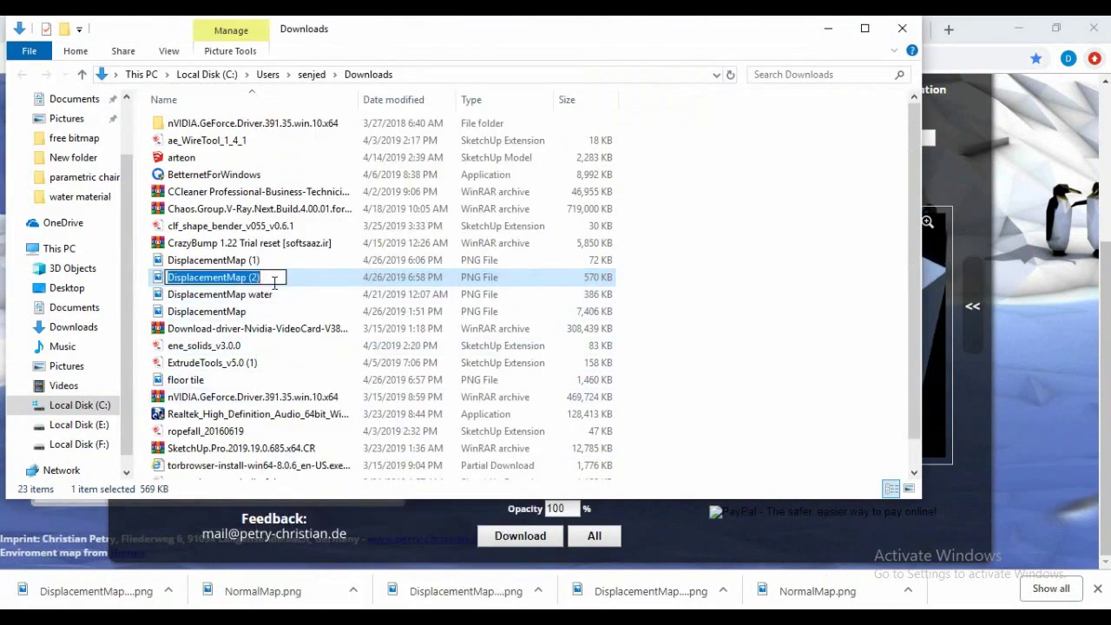
type("floortile dis")
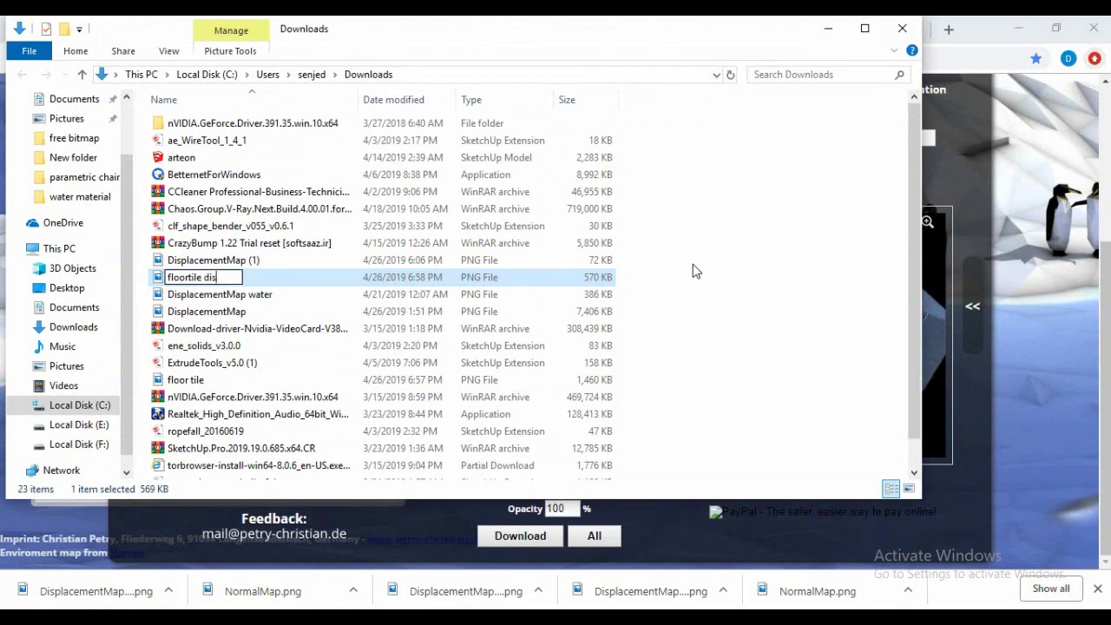
left_click(693, 266)
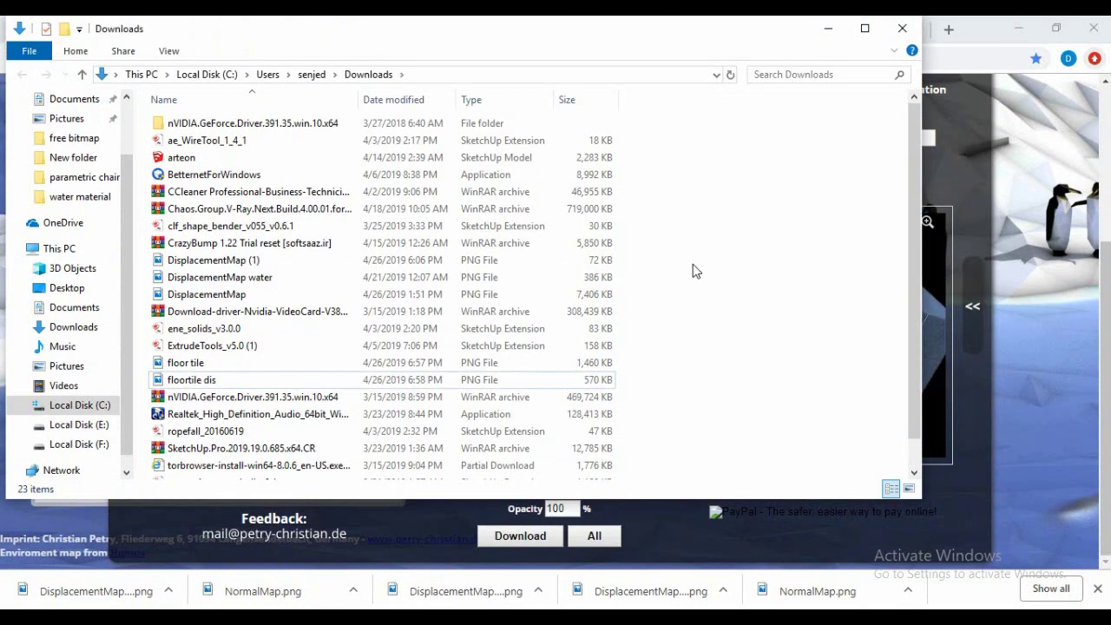
- Copy the floor tile and floortile dis maps into the free bitmap folder
left_click_drag(647, 359, 584, 384)
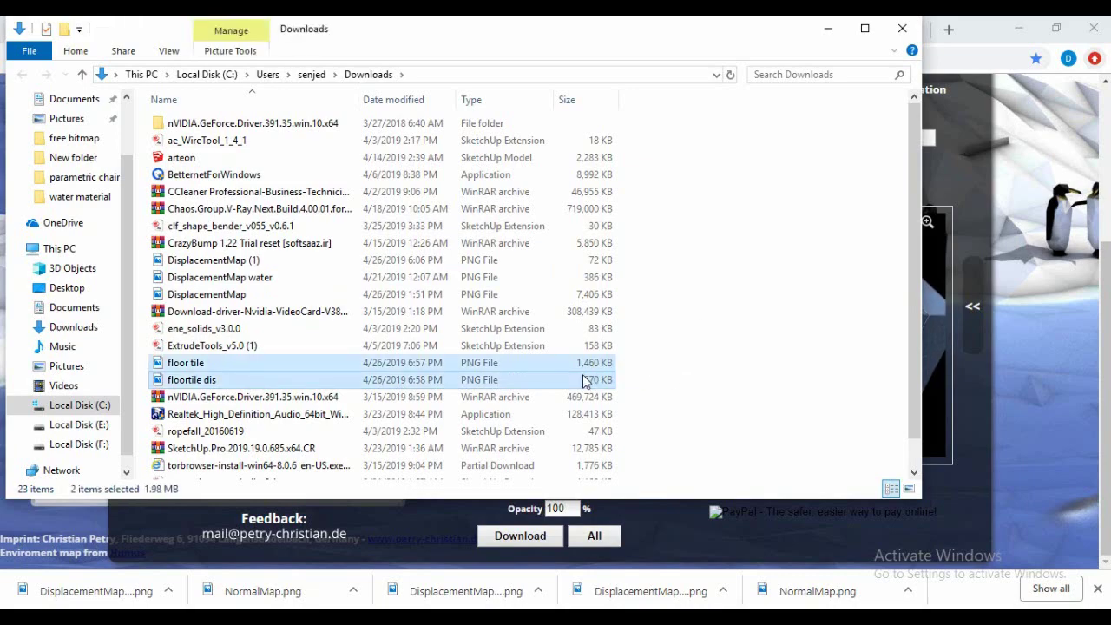
right_click(583, 384)
left_click(671, 511)
left_click(832, 31)
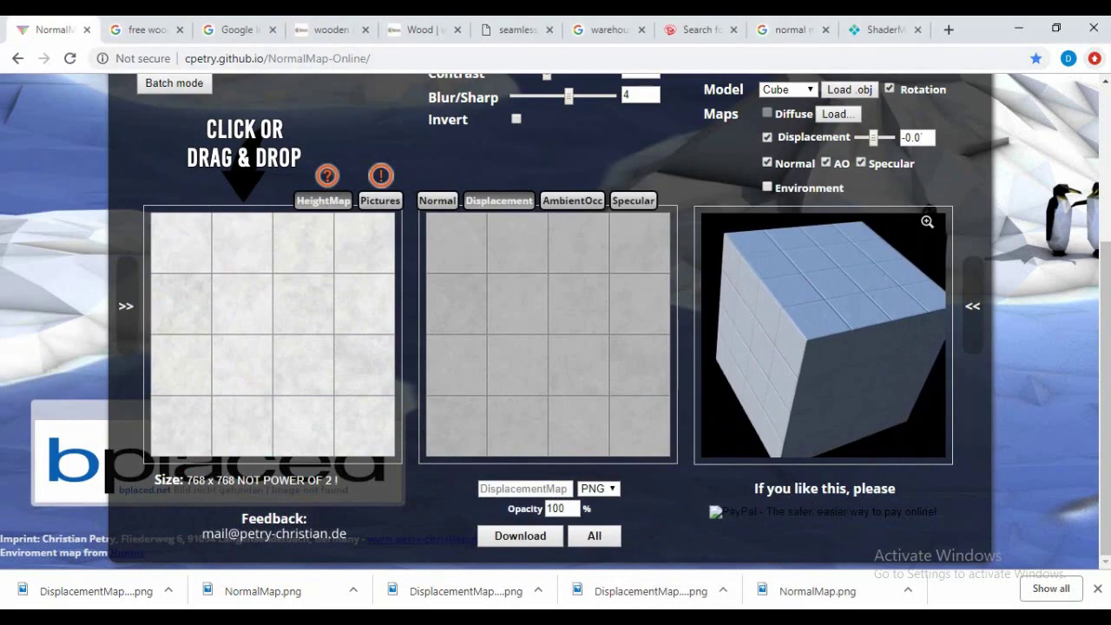
left_click(434, 568)
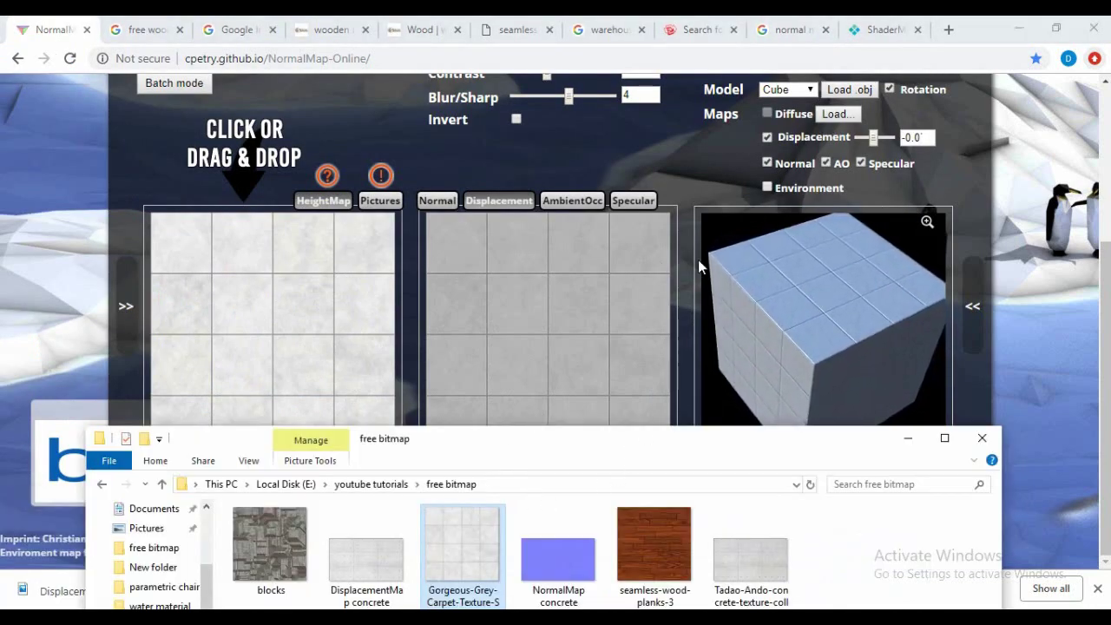
left_click_drag(694, 456, 732, 154)
right_click(620, 414)
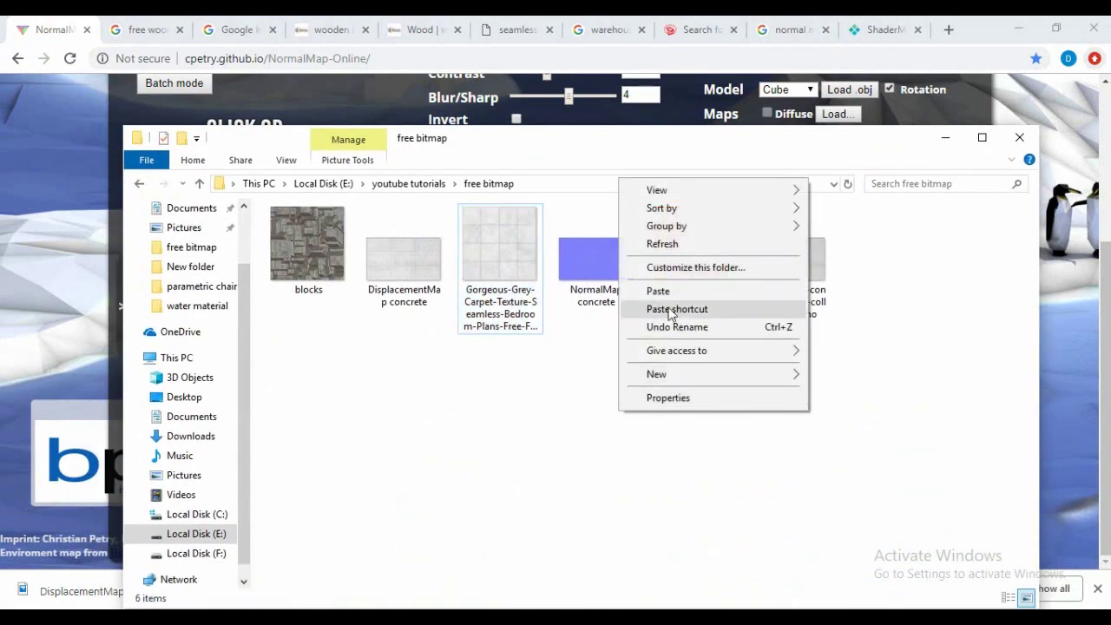
left_click(699, 429)
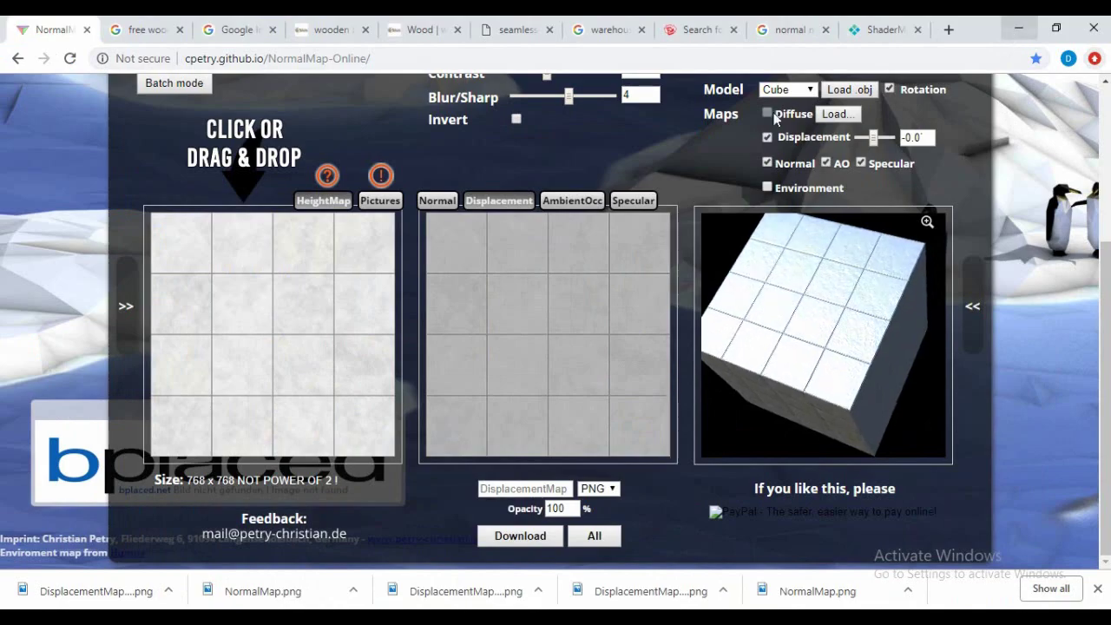
left_click(1015, 29)
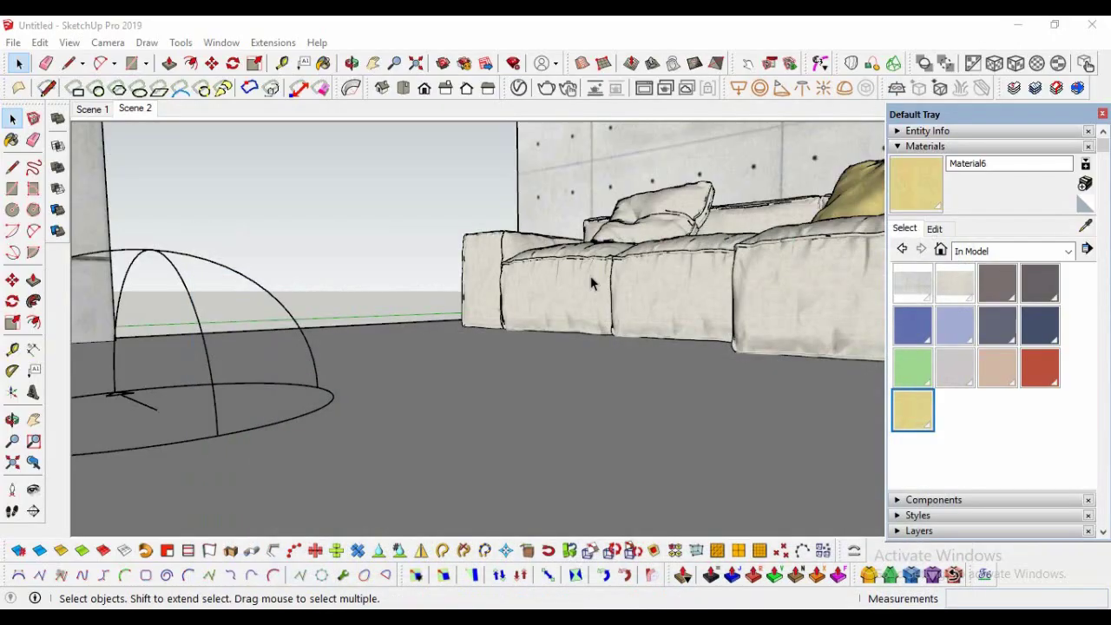
- Create a Generic V-Ray material in the Asset Editor and rename it 'floor tile'
left_click(519, 88)
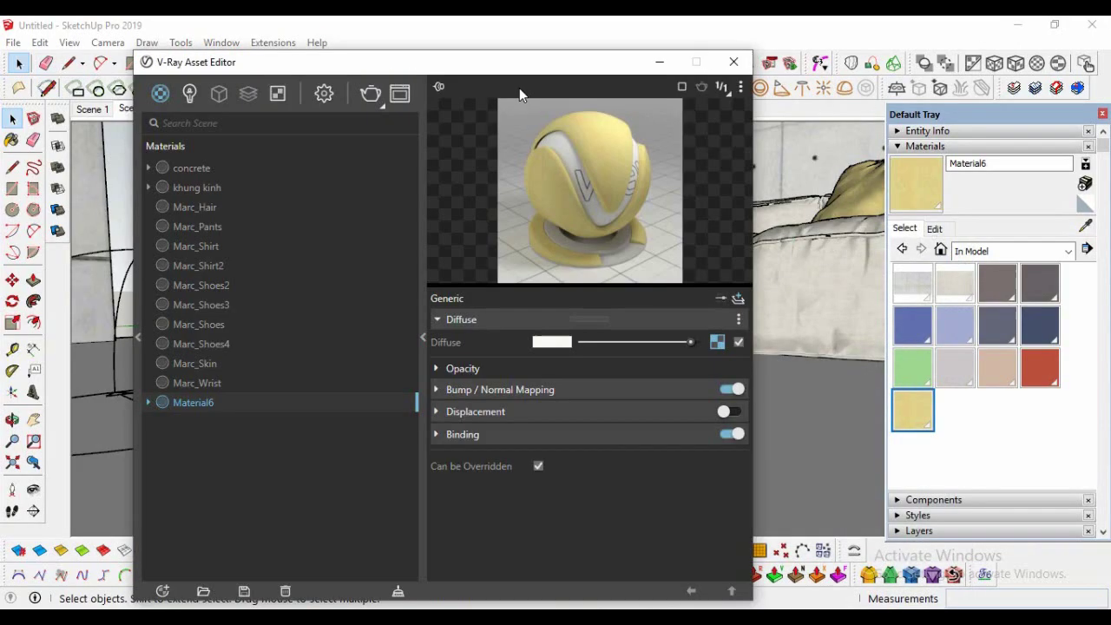
right_click(160, 94)
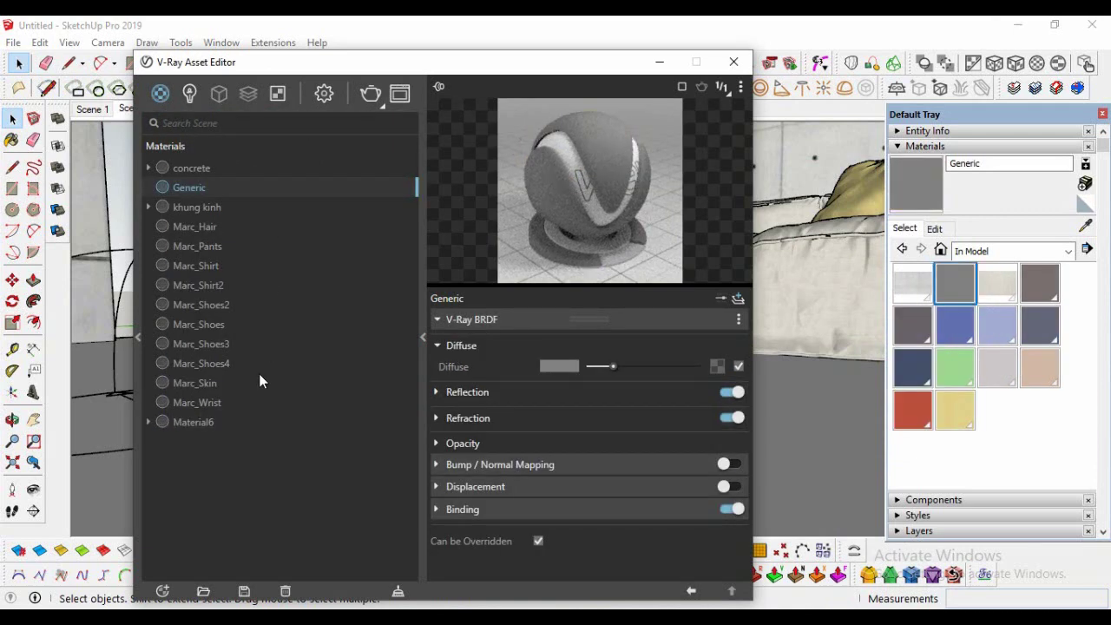
right_click(189, 192)
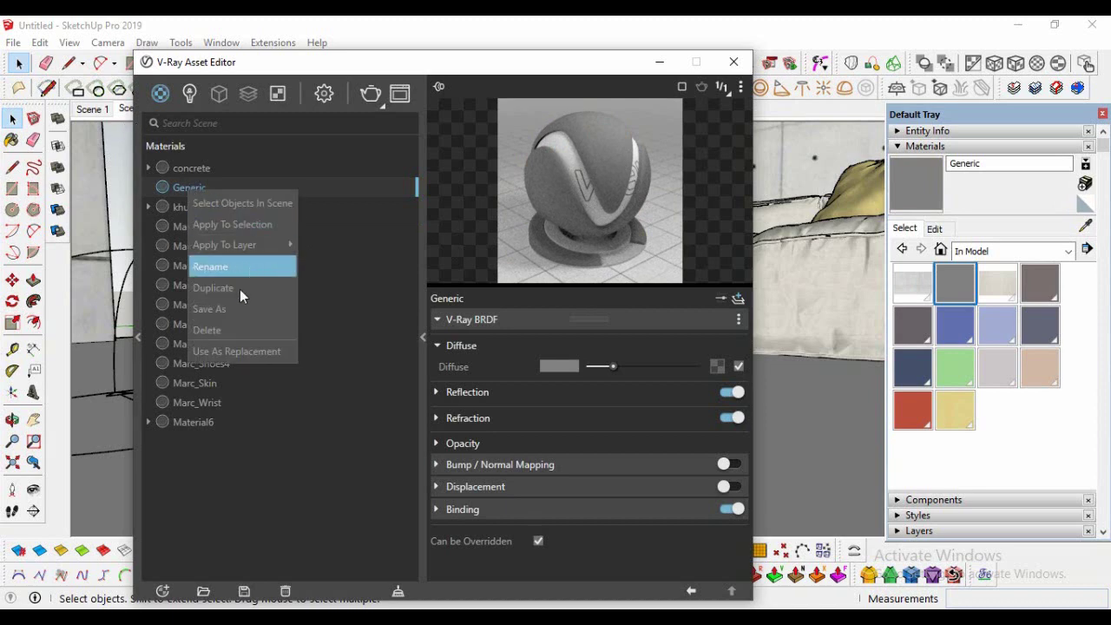
left_click(246, 265)
key("BackSpace")
key("BackSpace")
key("BackSpace")
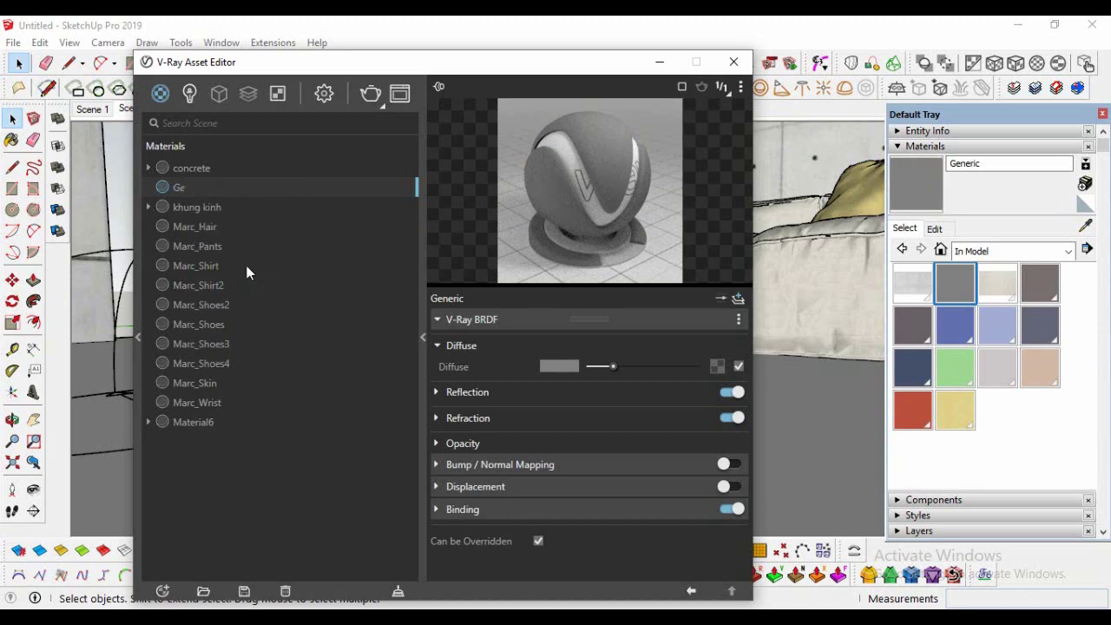
key("BackSpace")
key("BackSpace")
type("loor")
type(" t")
type("ile")
key("Return")
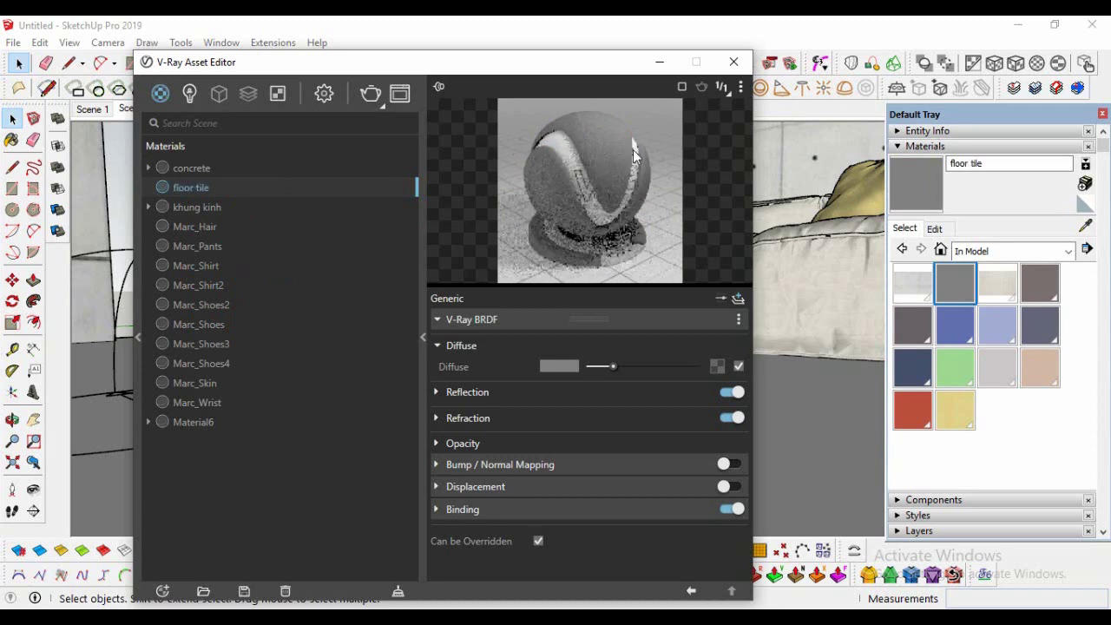
left_click(659, 63)
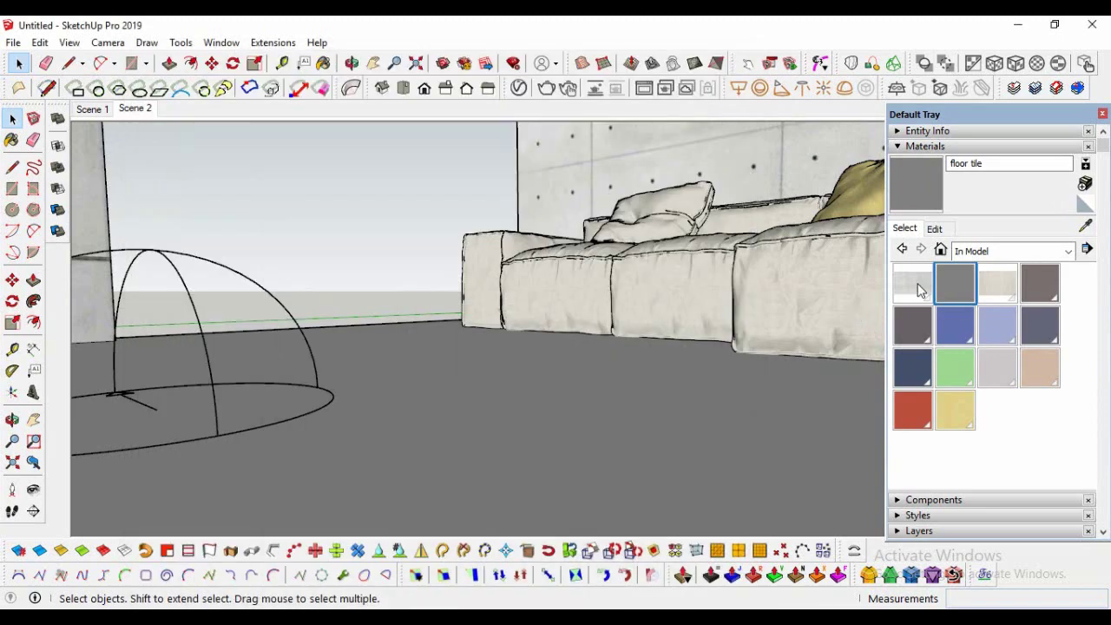
- Load the Gorgeous-Grey-Carpet-Texture bitmap into the floor tile material's Diffuse slot
left_click(518, 89)
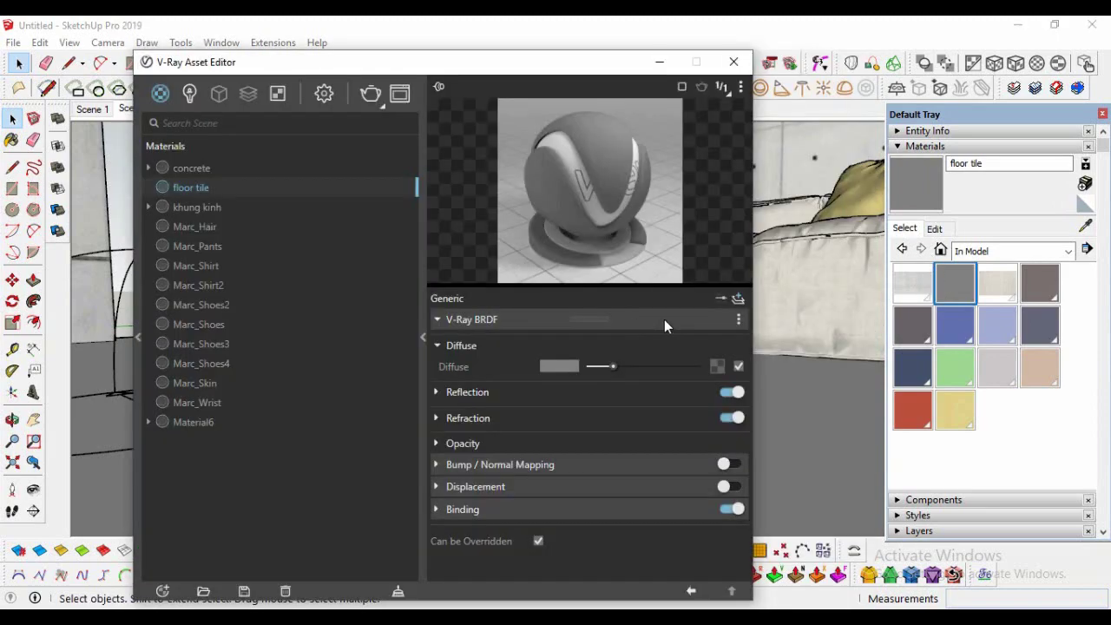
left_click(726, 368)
left_click(650, 104)
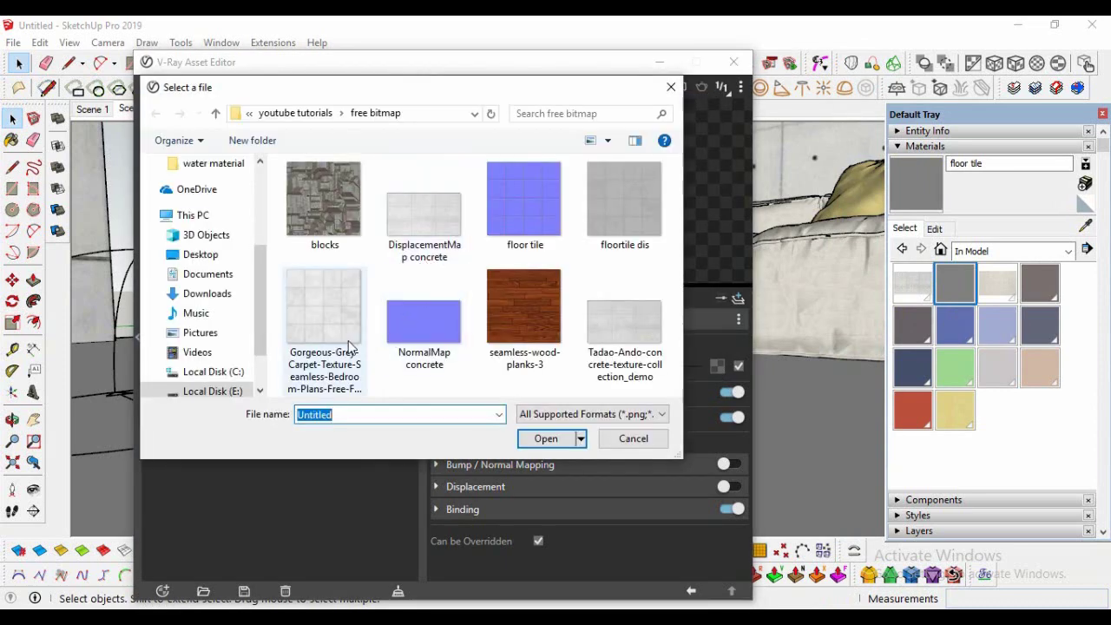
left_click(324, 316)
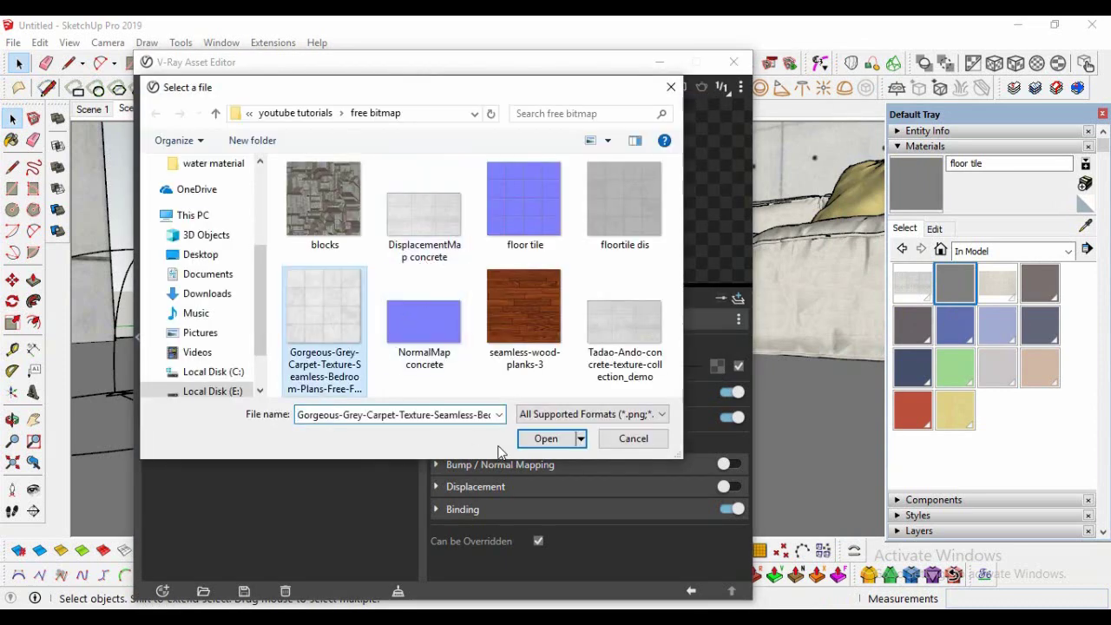
left_click(547, 438)
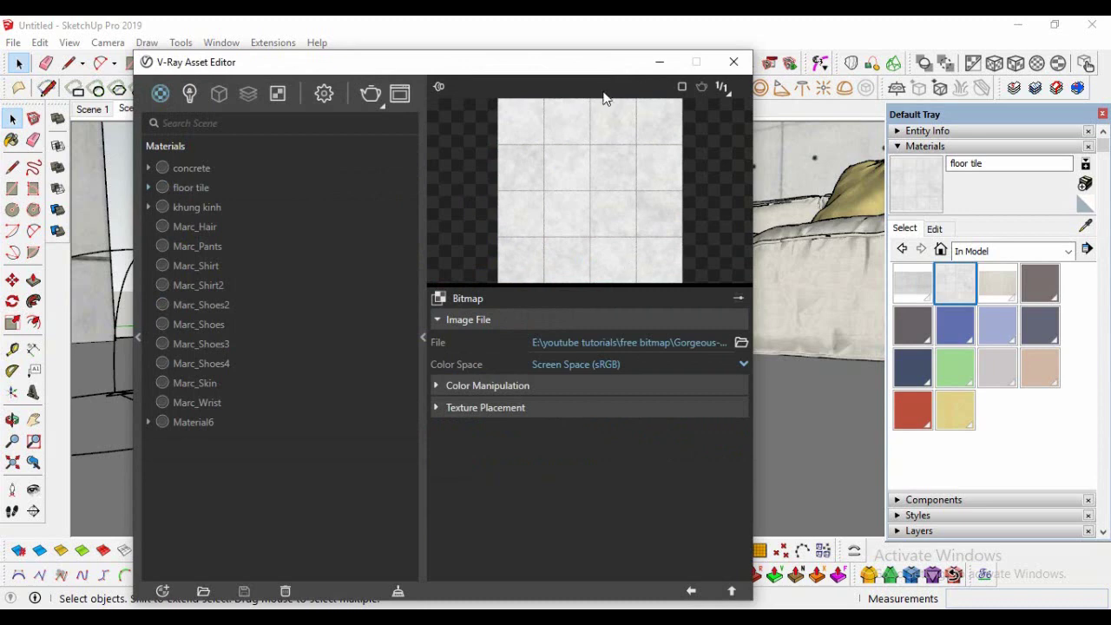
- Paint the floor with the floor tile material
left_click_drag(605, 66, 652, 415)
left_click(953, 285)
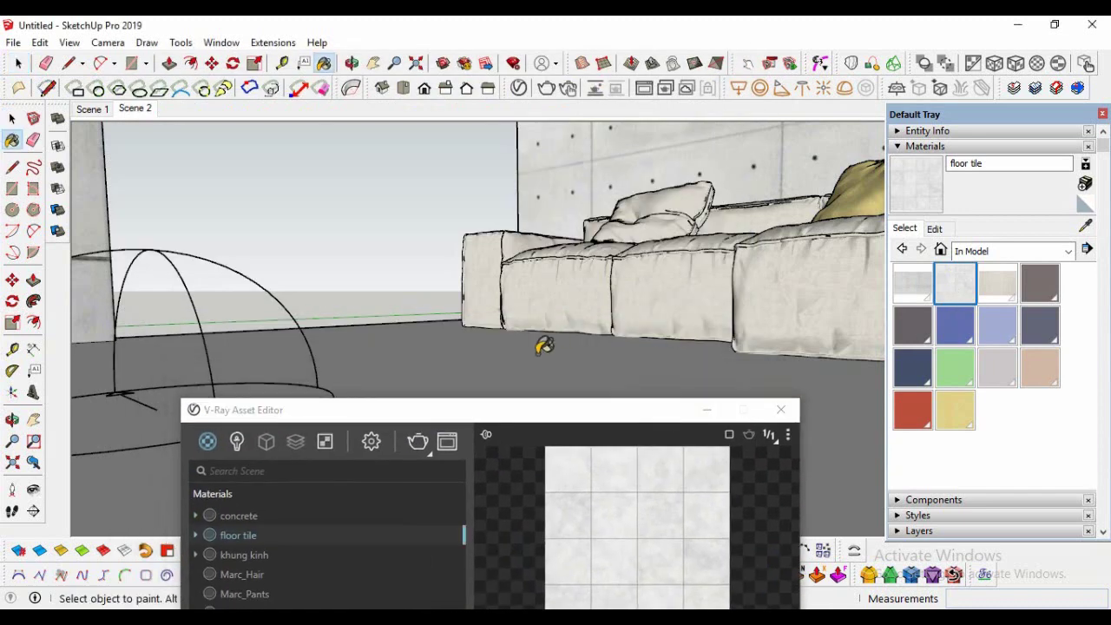
left_click(520, 363)
- Set the floor tile texture size to 1.25 m
mouse_move(515, 417)
left_mouse_down()
mouse_move(532, 605)
mouse_move(532, 466)
left_mouse_up()
left_click(934, 228)
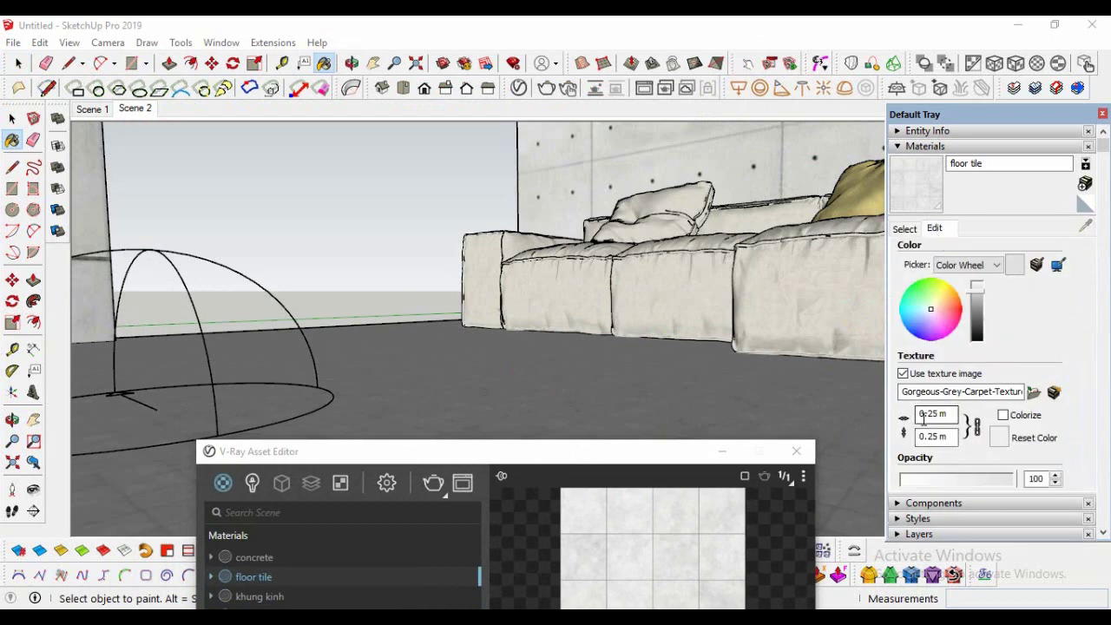
double_click(922, 415)
type("1")
key("Return")
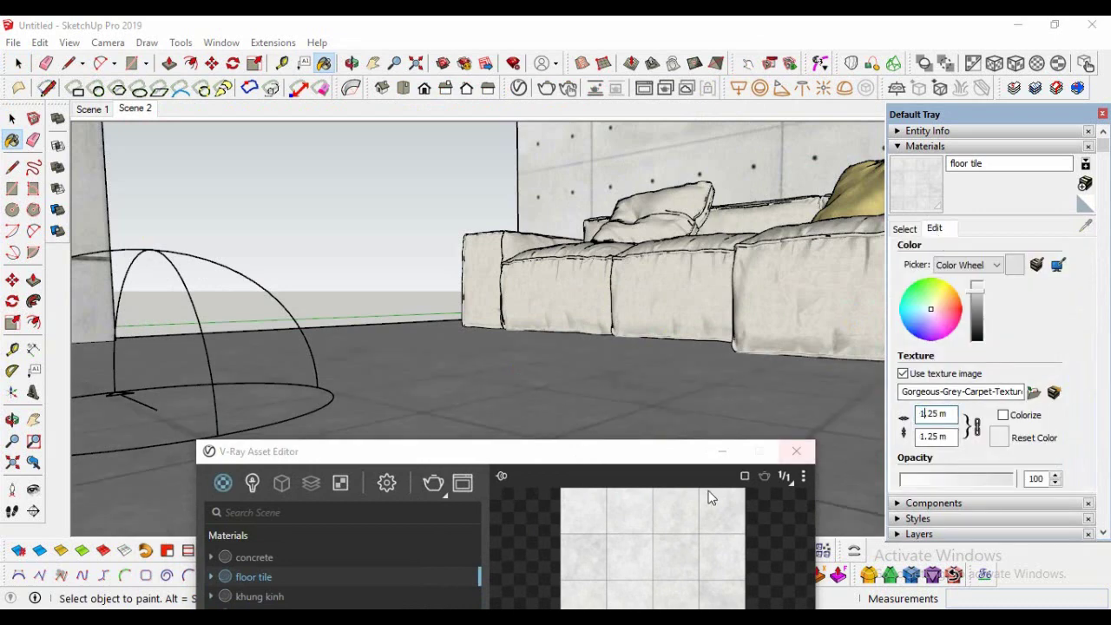
left_click_drag(546, 450, 504, 476)
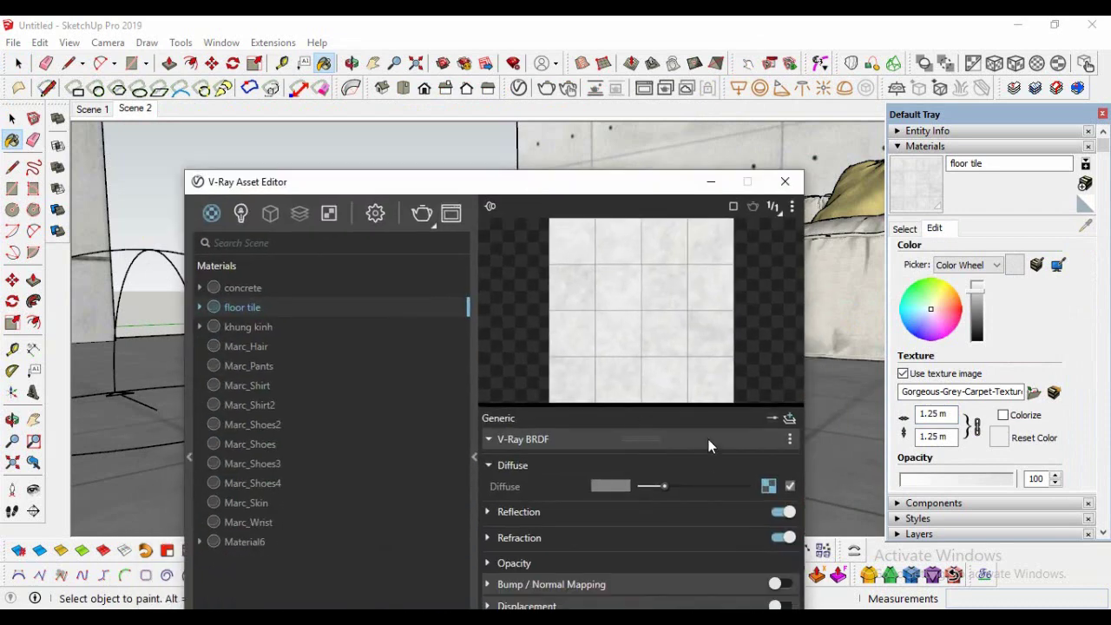
- Enable Bump / Normal Mapping and load floor tile.png as its bitmap
left_click(708, 438)
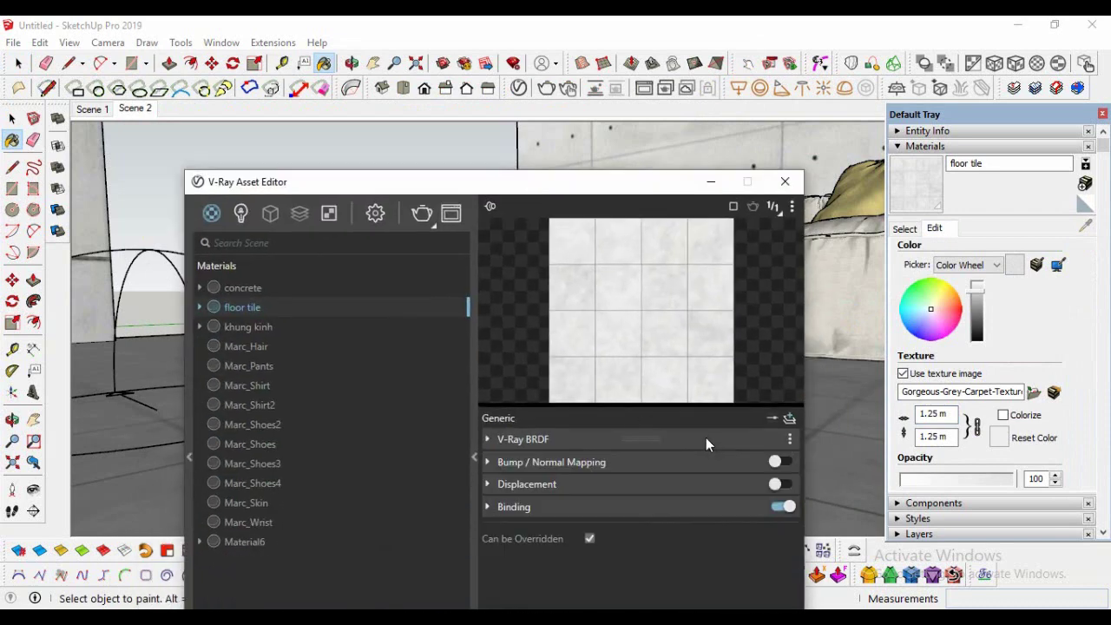
left_click(781, 462)
left_click(748, 463)
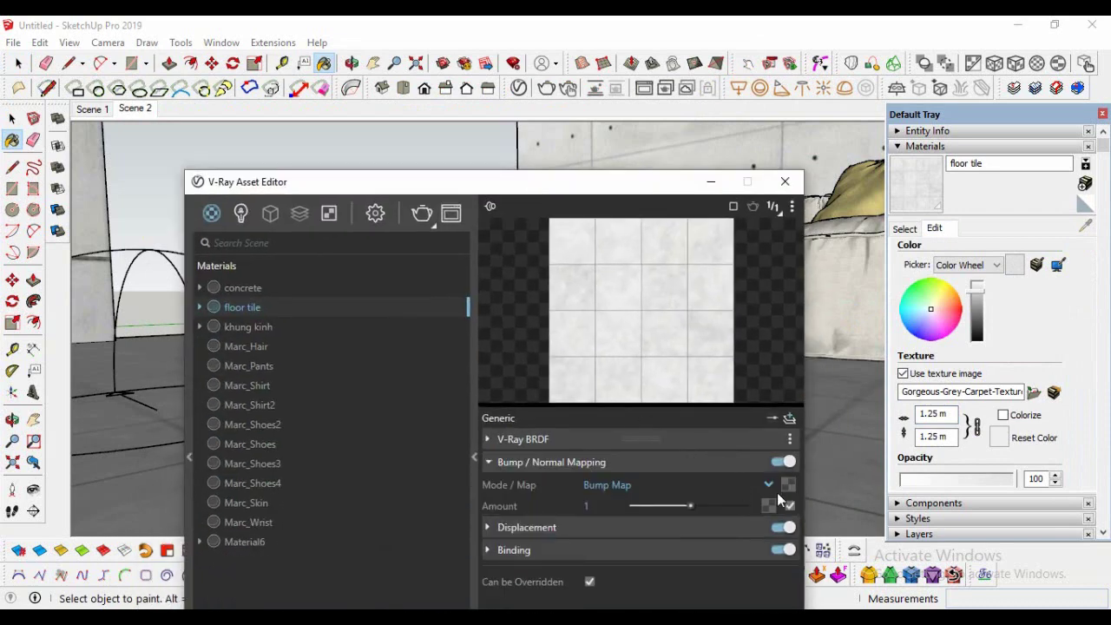
left_click(787, 484)
left_click(718, 231)
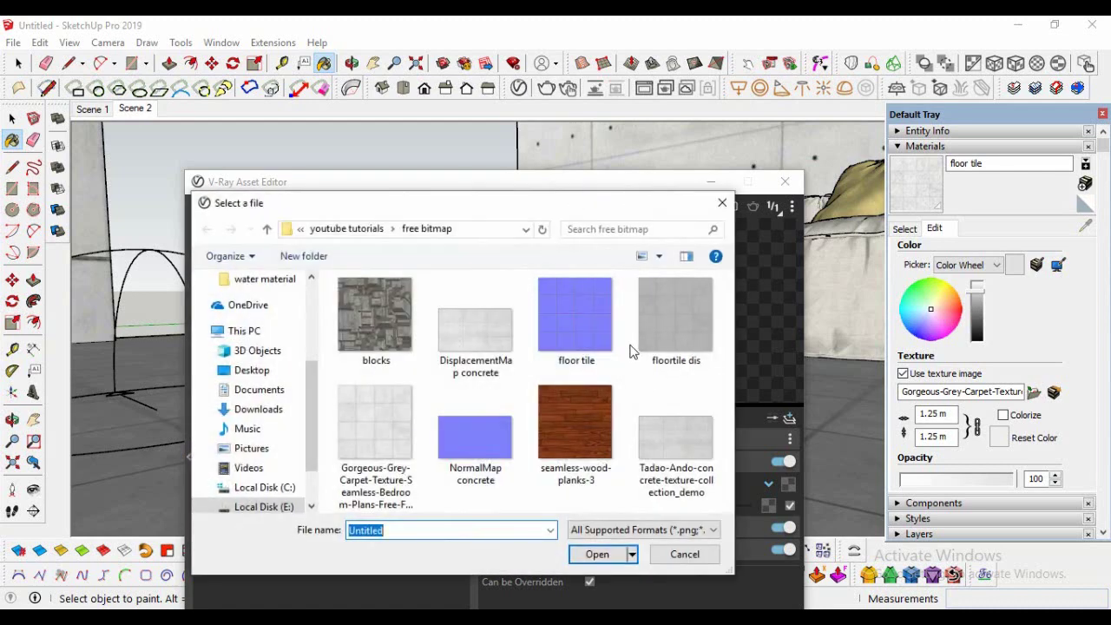
left_click(577, 326)
left_click(603, 554)
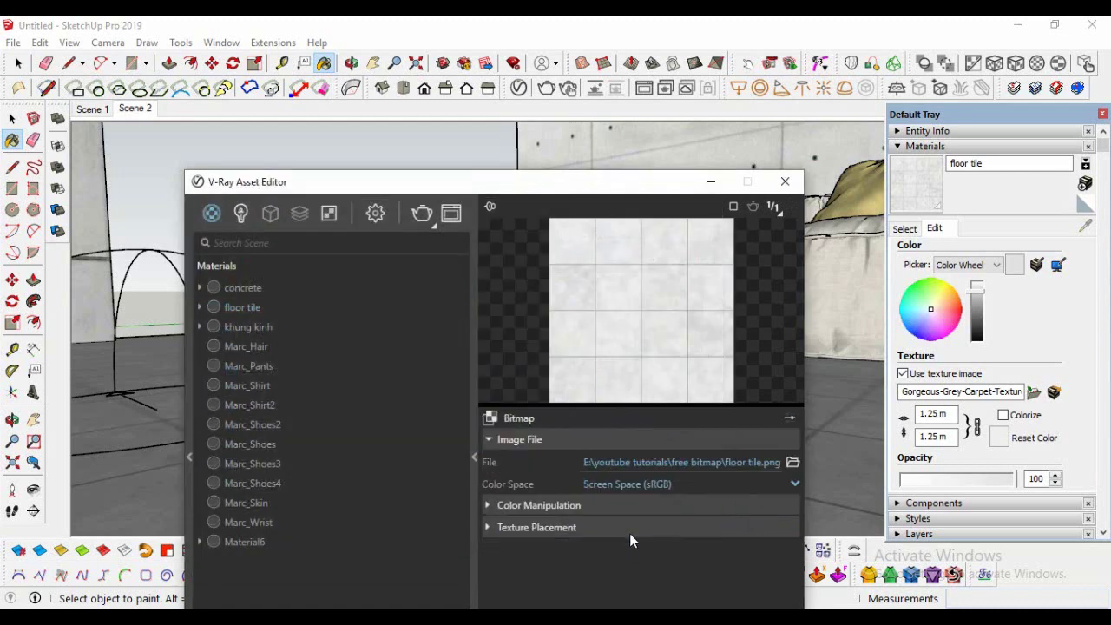
mouse_move(588, 191)
left_mouse_down()
mouse_move(630, 111)
mouse_move(624, 81)
left_mouse_up()
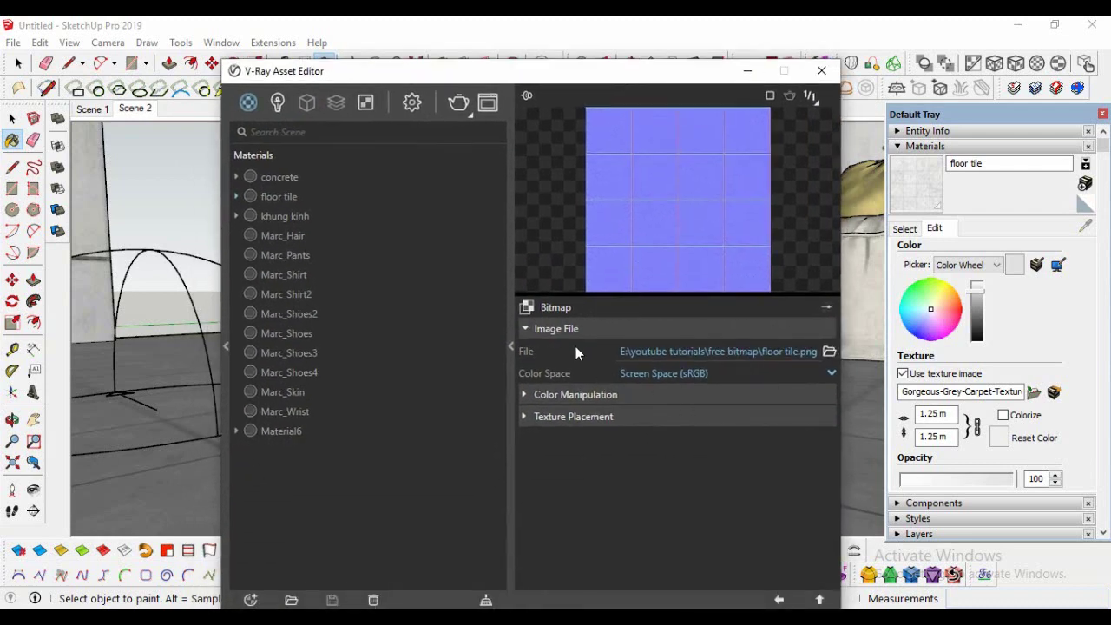
left_click(819, 598)
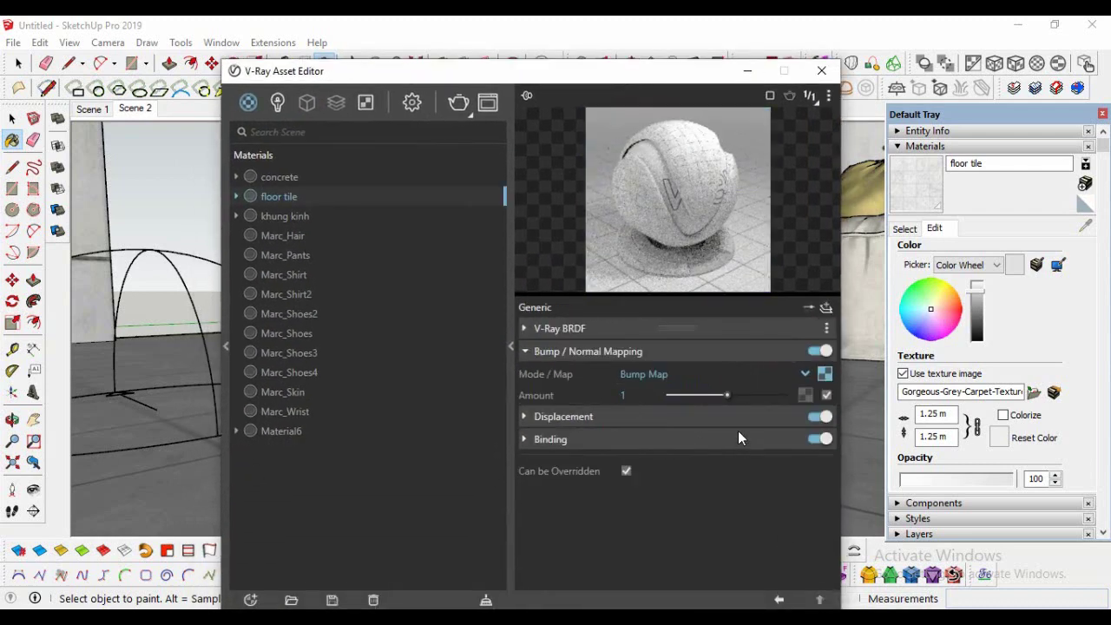
- Enable Displacement with the floortile dis bitmap, then collapse the map sections
left_click(765, 416)
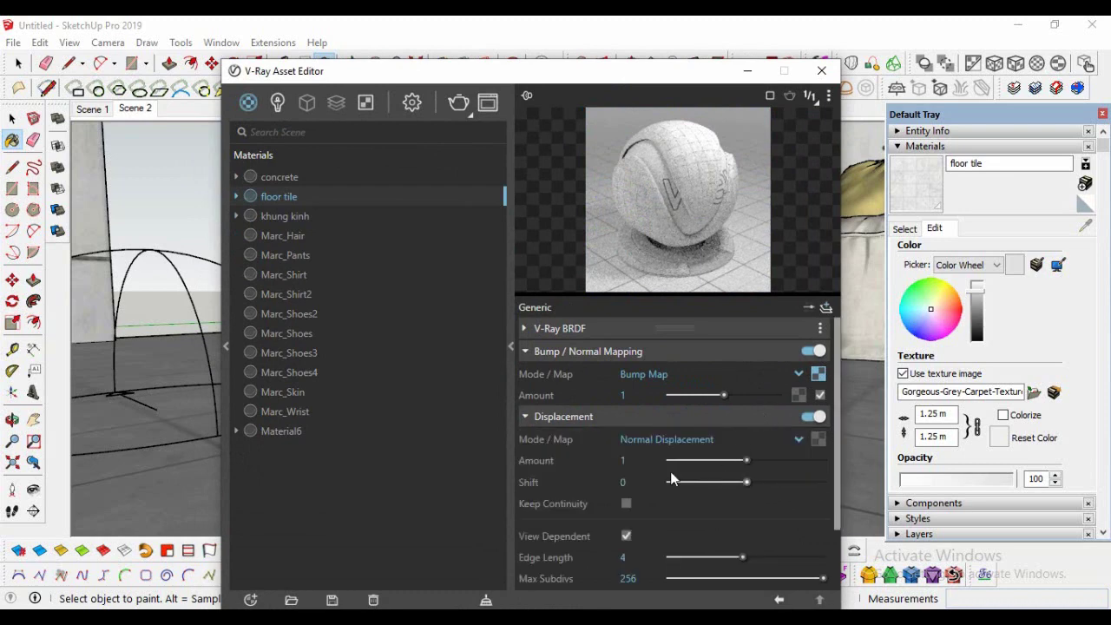
left_click(816, 442)
left_click(756, 113)
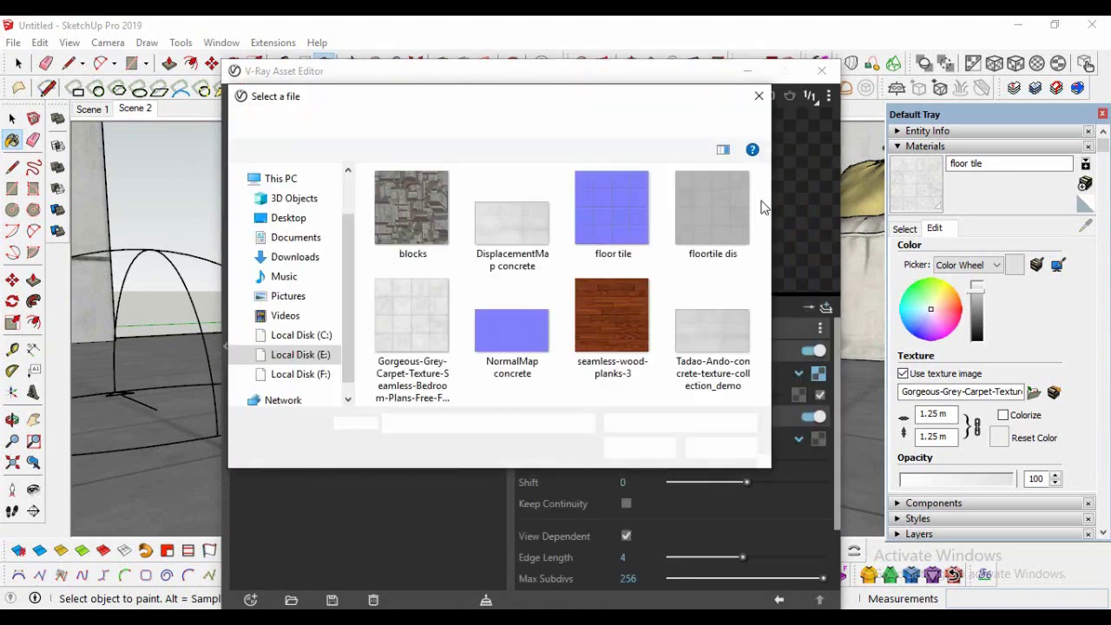
left_click(708, 228)
left_click(633, 447)
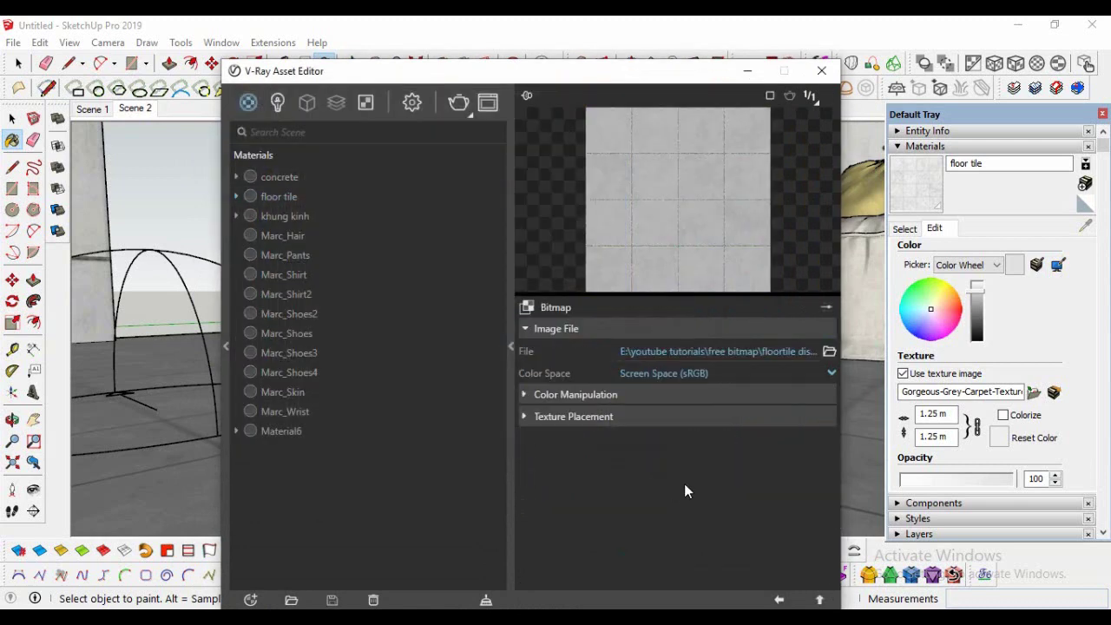
left_click(819, 599)
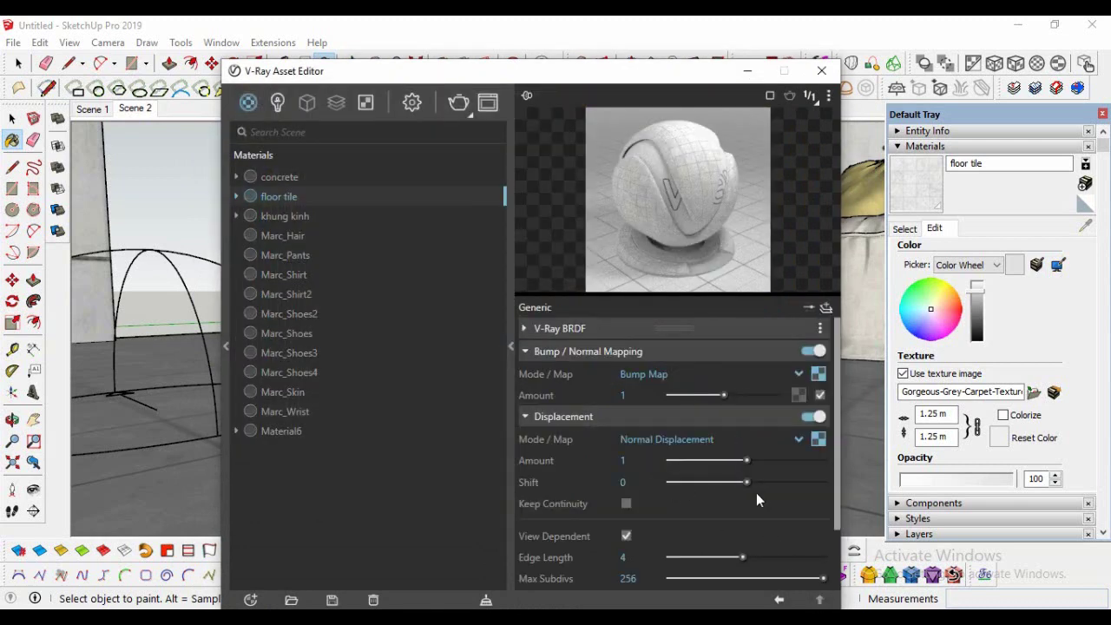
left_click(685, 413)
left_click(664, 352)
left_click(642, 329)
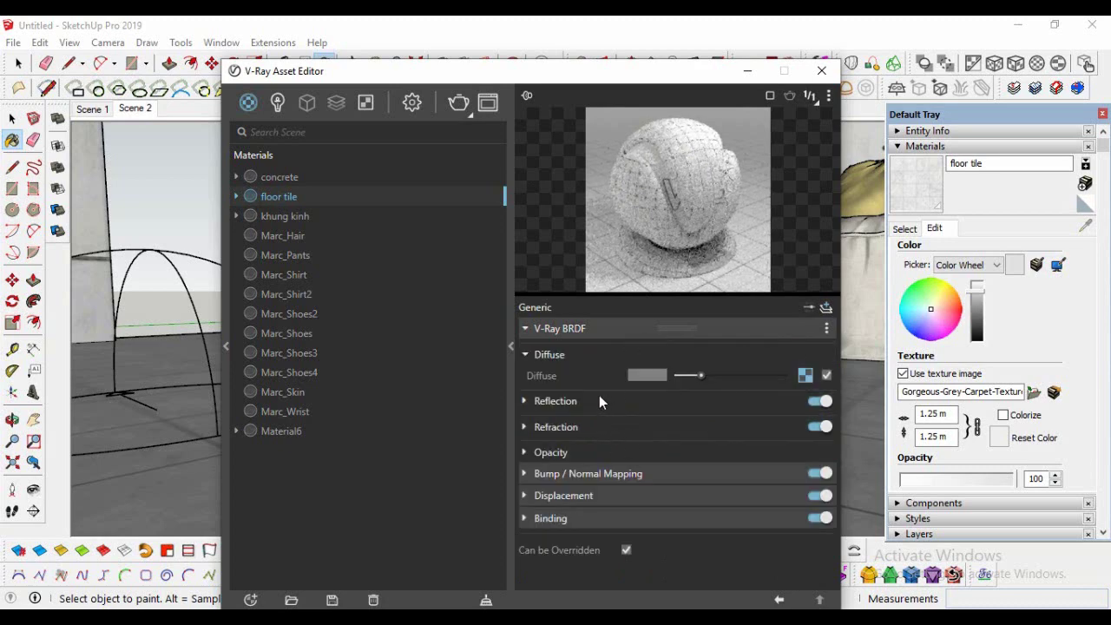
- Brighten the floor tile reflection colour to light grey, keeping glossiness at 0.9
left_click(560, 400)
mouse_move(677, 422)
left_mouse_down()
mouse_move(730, 422)
mouse_move(724, 434)
left_mouse_up()
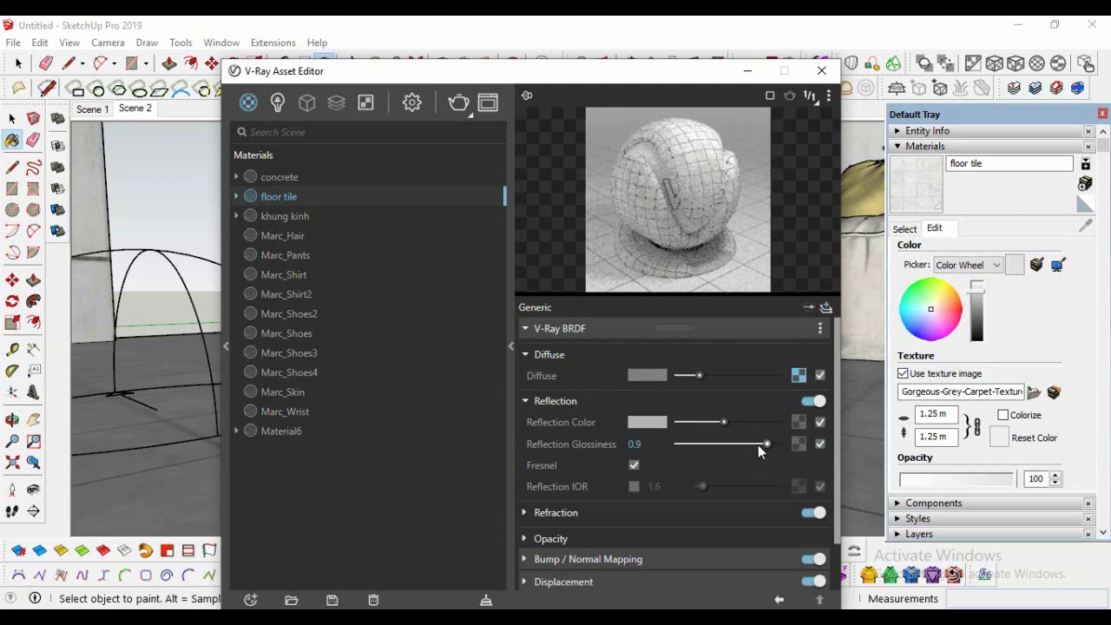
left_click_drag(605, 72, 609, 53)
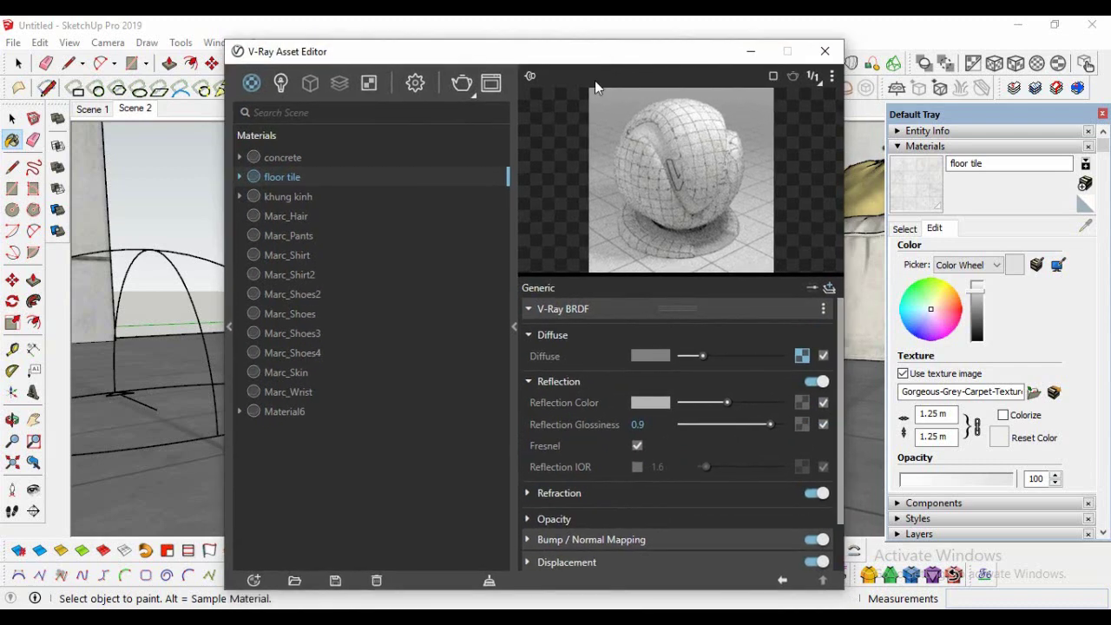
- Open the V-Ray Frame Buffer, hide the render history, and start a render
left_click(491, 84)
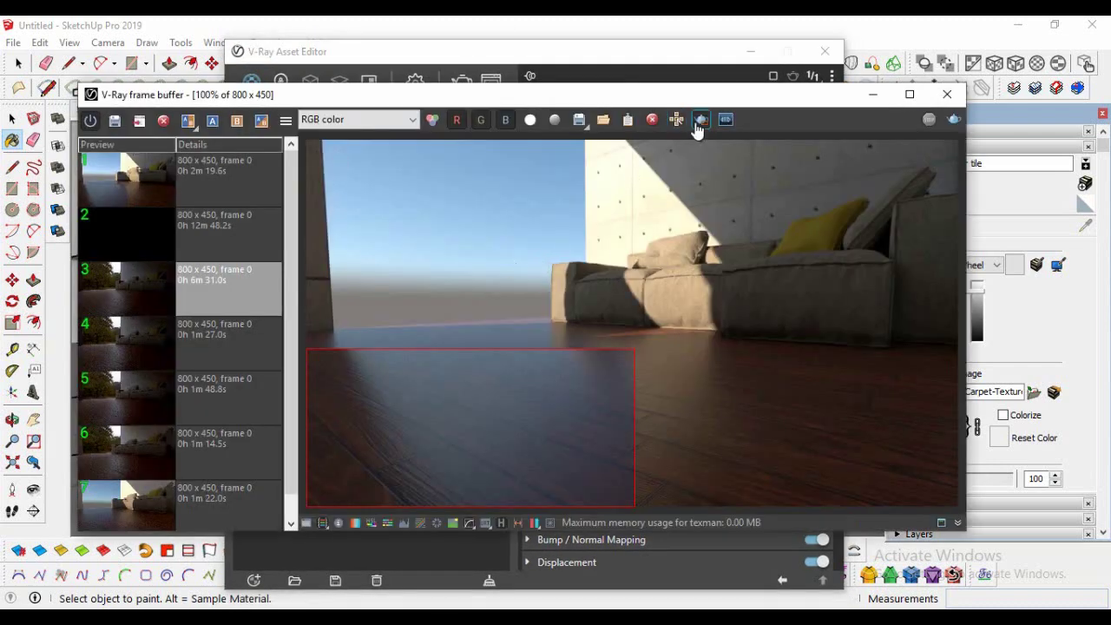
left_click(501, 522)
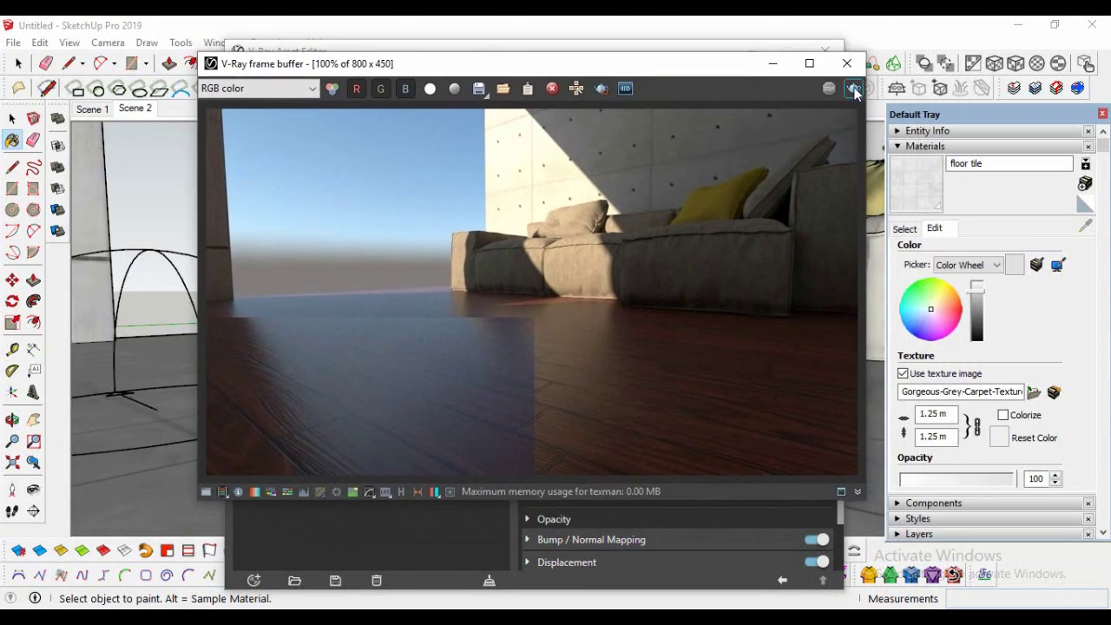
left_click(854, 88)
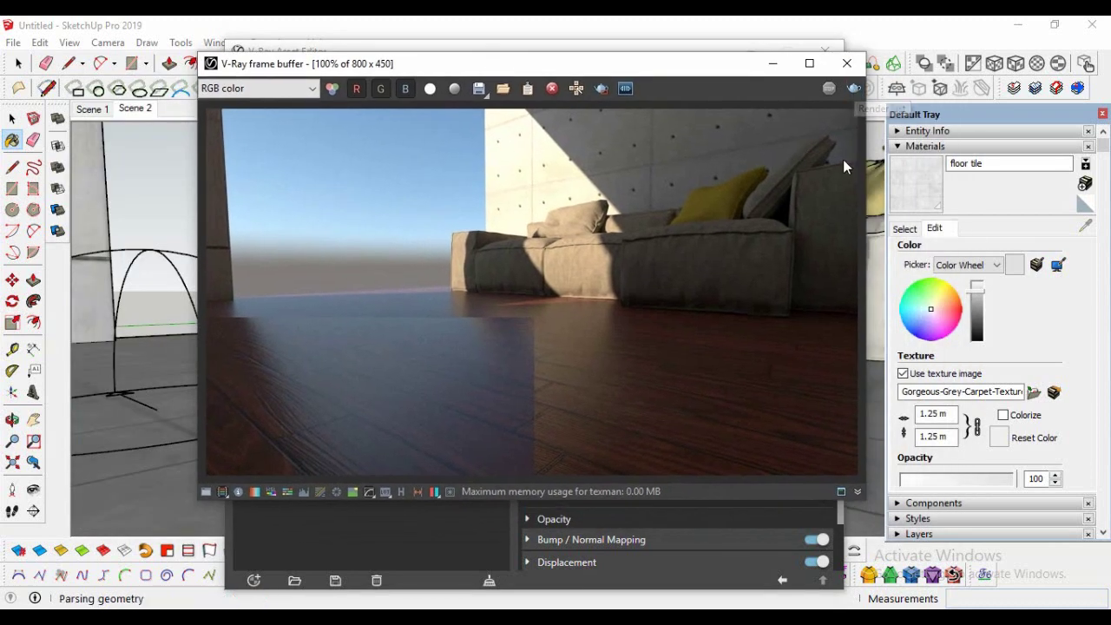